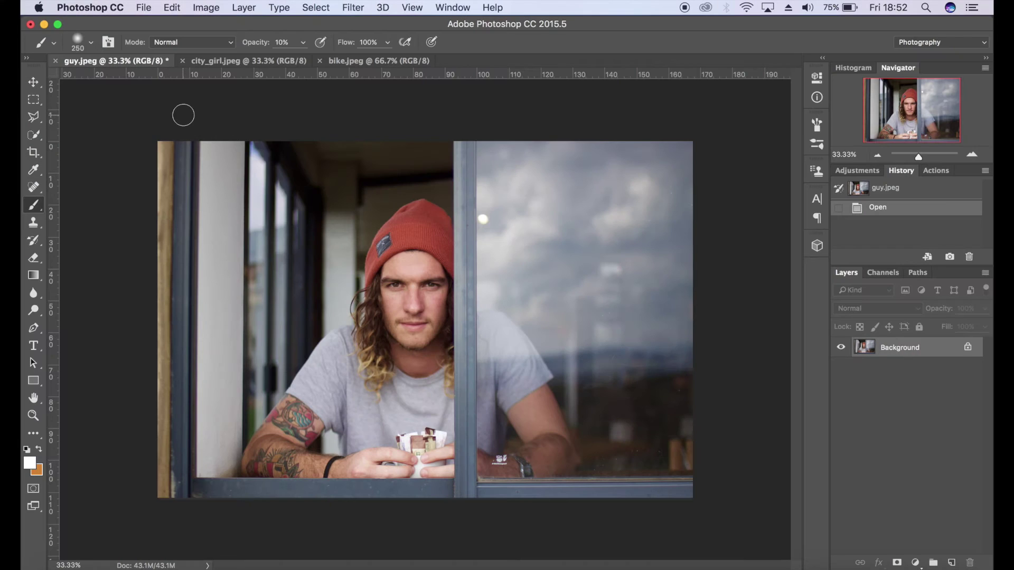
Look over the city_girl.jpeg and bike.jpeg photos, then return to guy.jpeg
click(207, 65)
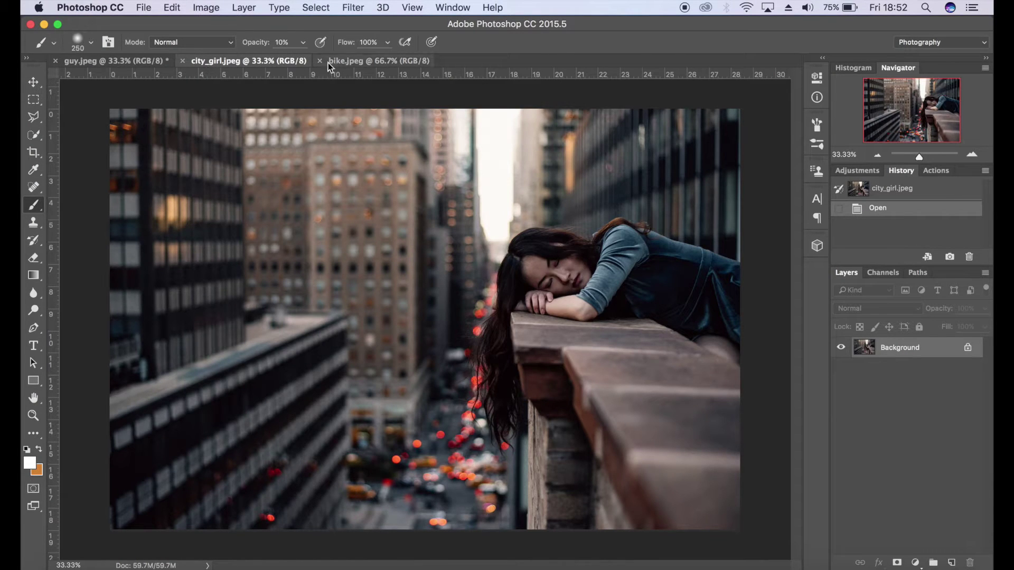
click(347, 61)
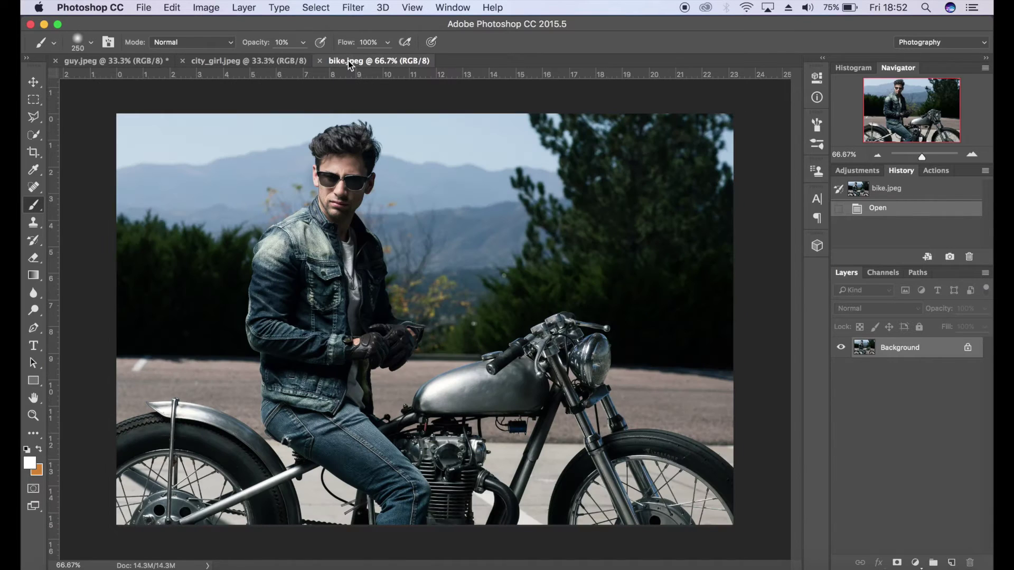
click(265, 61)
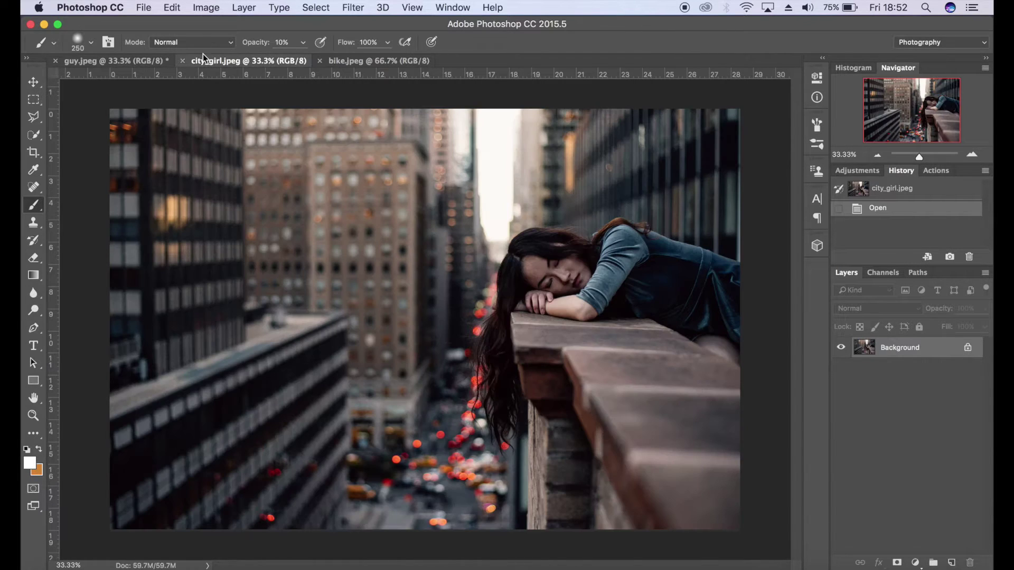
click(131, 59)
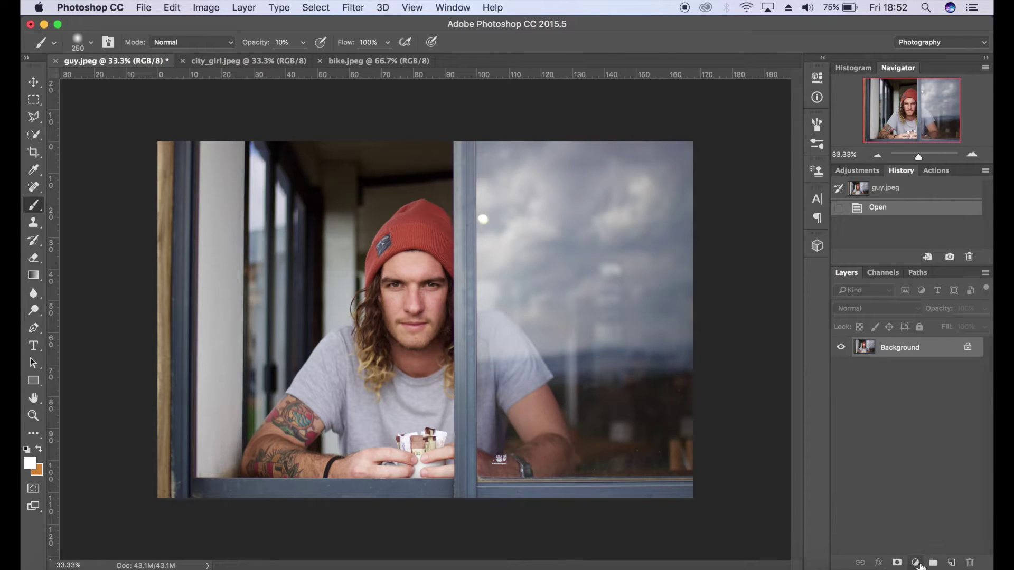
Add a Gradient Map adjustment layer to guy.jpeg at 30% opacity and open its gradient
click(917, 564)
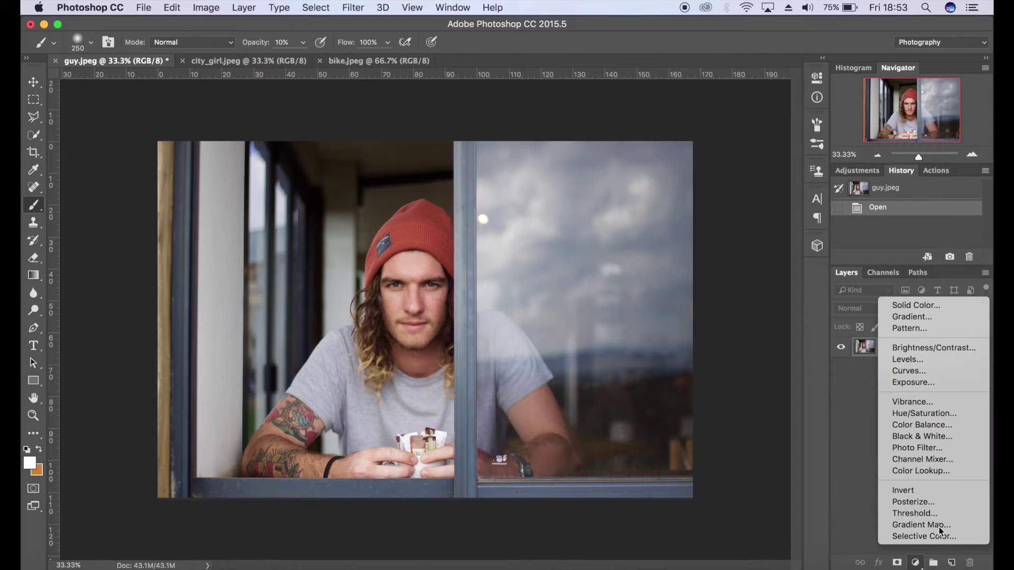
click(921, 525)
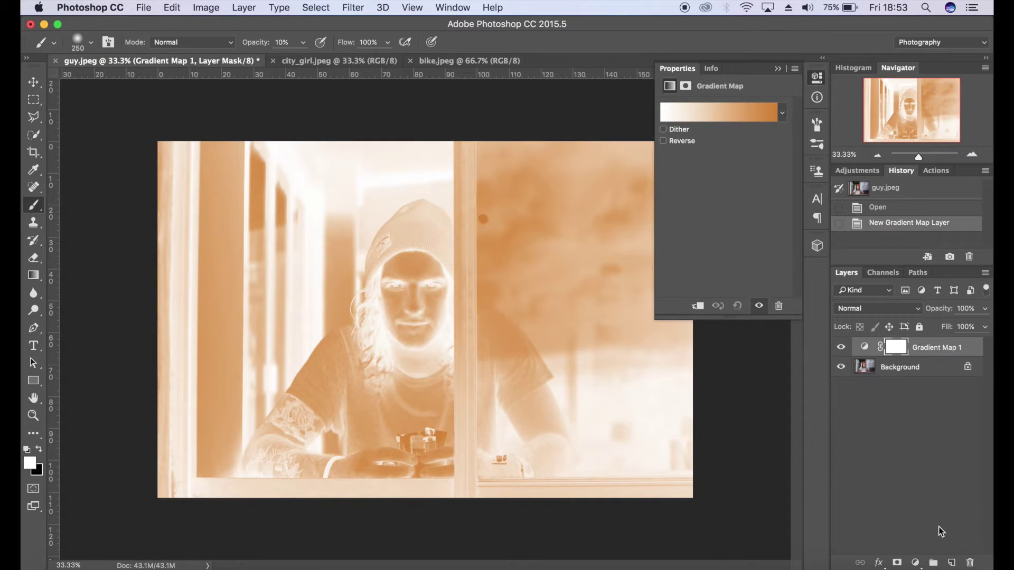
click(966, 308)
text(30)
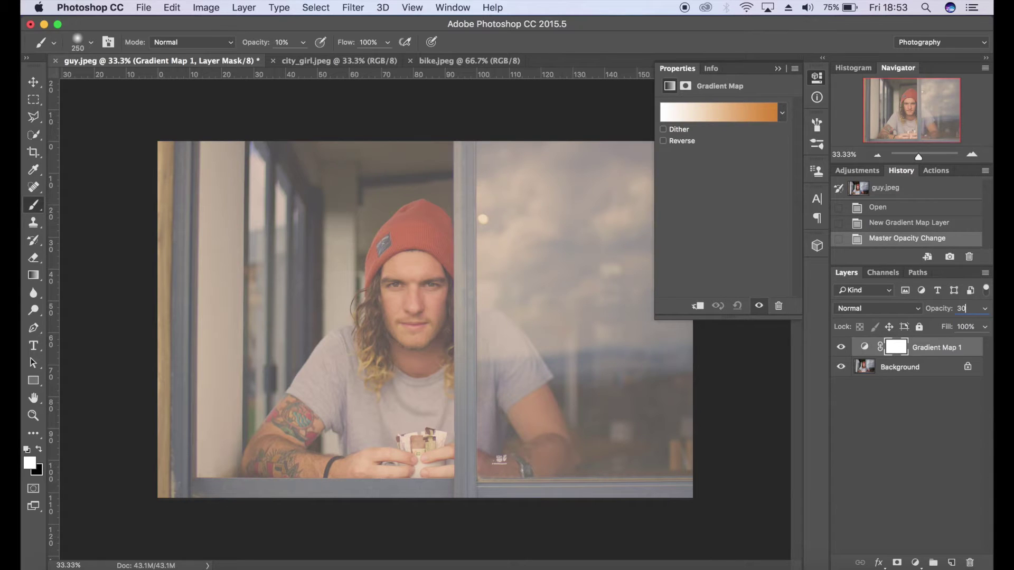
click(751, 113)
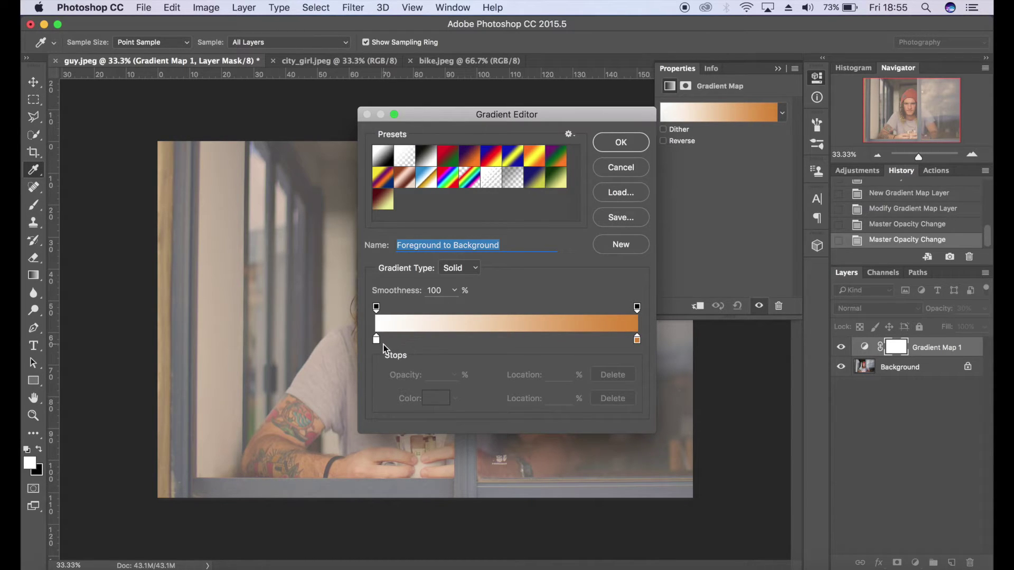
Set the gradient's left (dark) stop to a dark navy
double_click(376, 340)
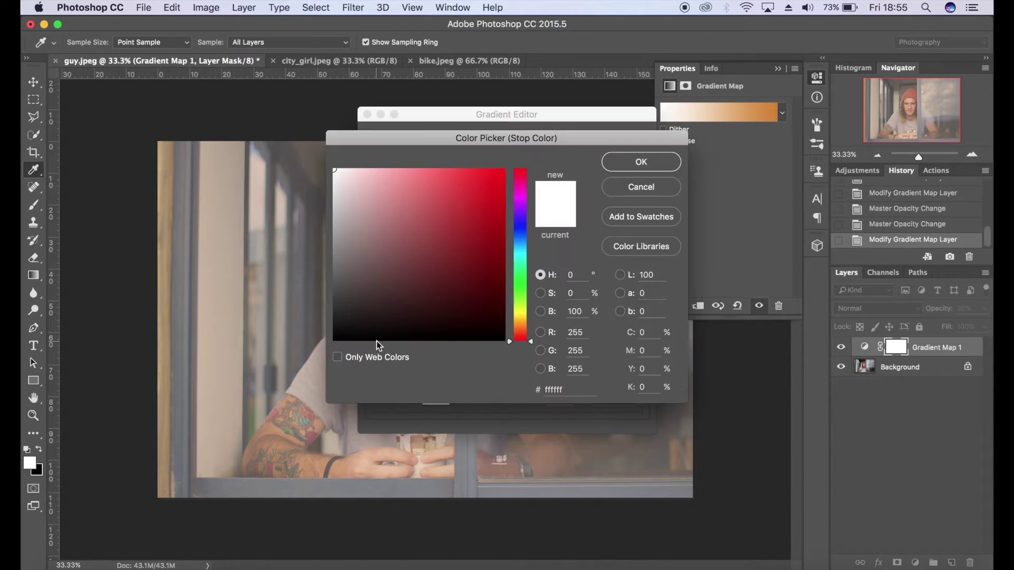
click(521, 230)
click(481, 289)
drag(480, 288, 481, 294)
click(641, 162)
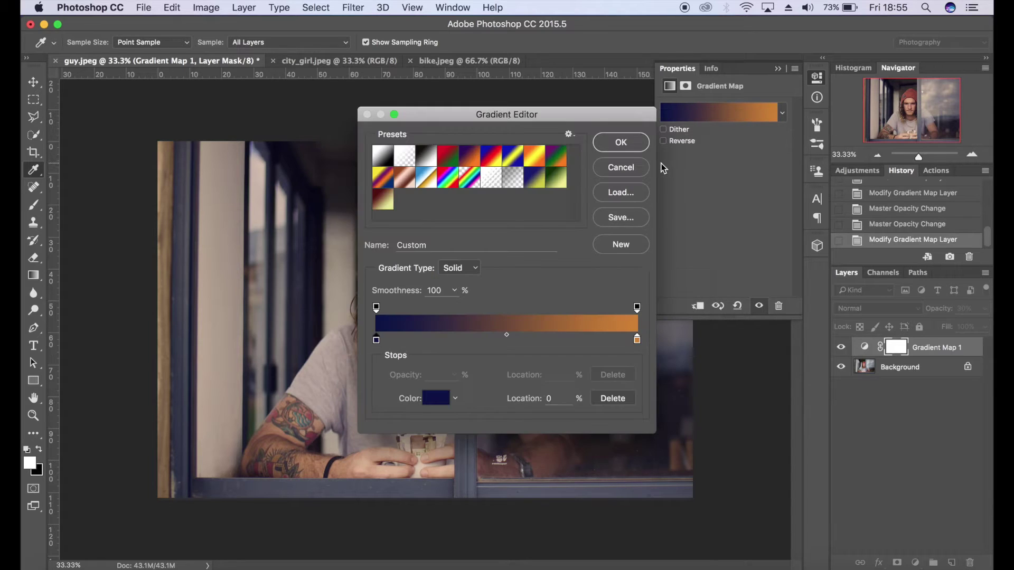
Change the right stop from orange to pale yellow and apply the navy-to-yellow gradient
double_click(637, 340)
drag(415, 183, 416, 188)
drag(532, 327, 532, 318)
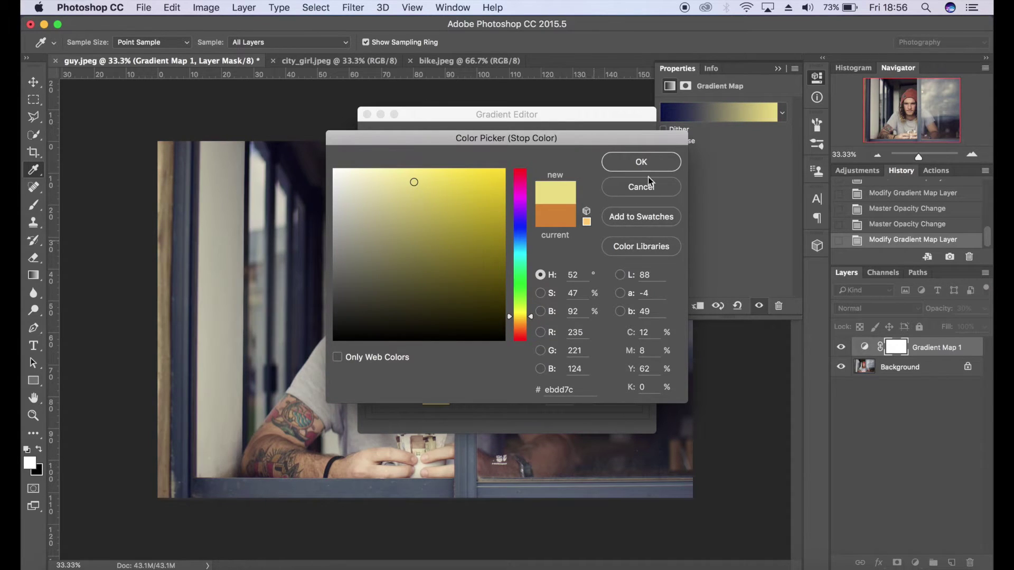
click(658, 164)
click(632, 142)
key(b)
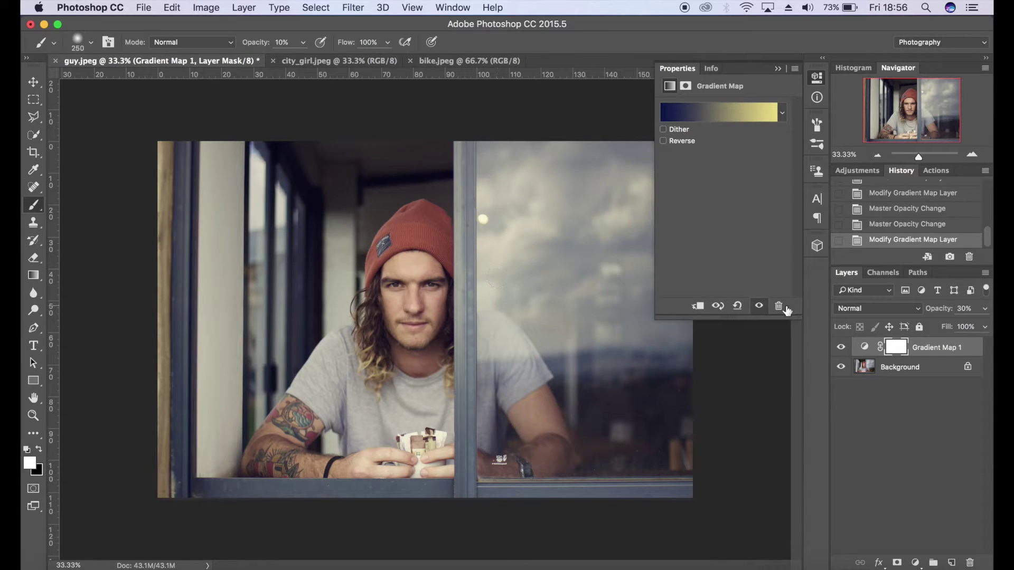
Compare the Gradient Map before/after and raise its opacity to 40%
click(839, 346)
click(840, 346)
click(965, 309)
text(40)
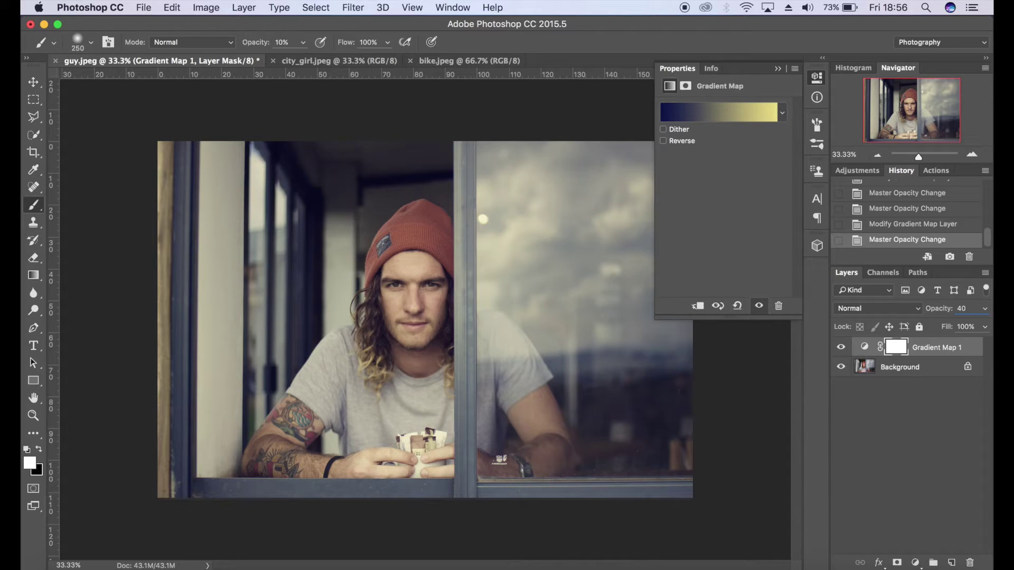
Commit the 40% opacity and try a lighter blue for the gradient's dark stop
key(Return)
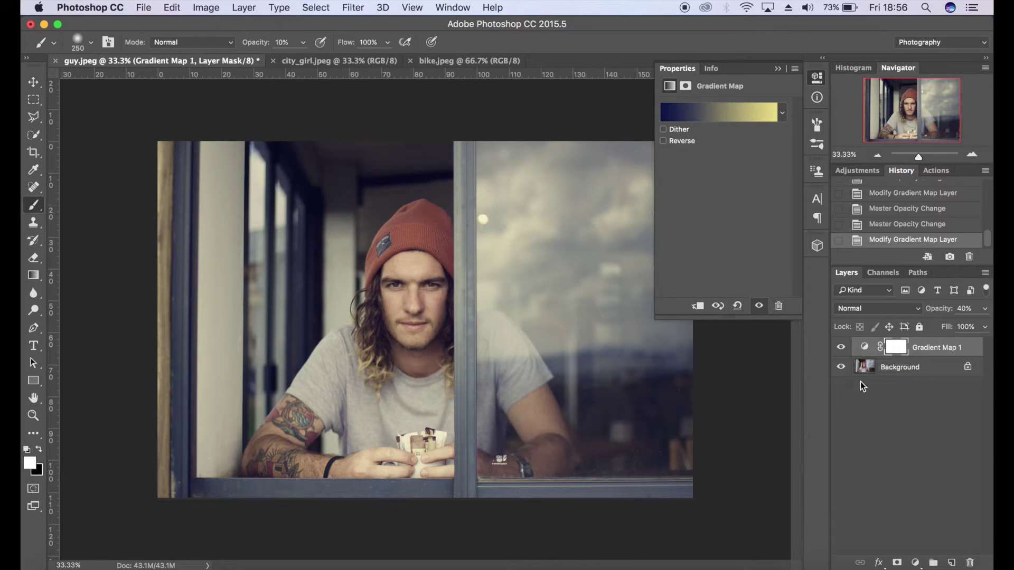
click(737, 112)
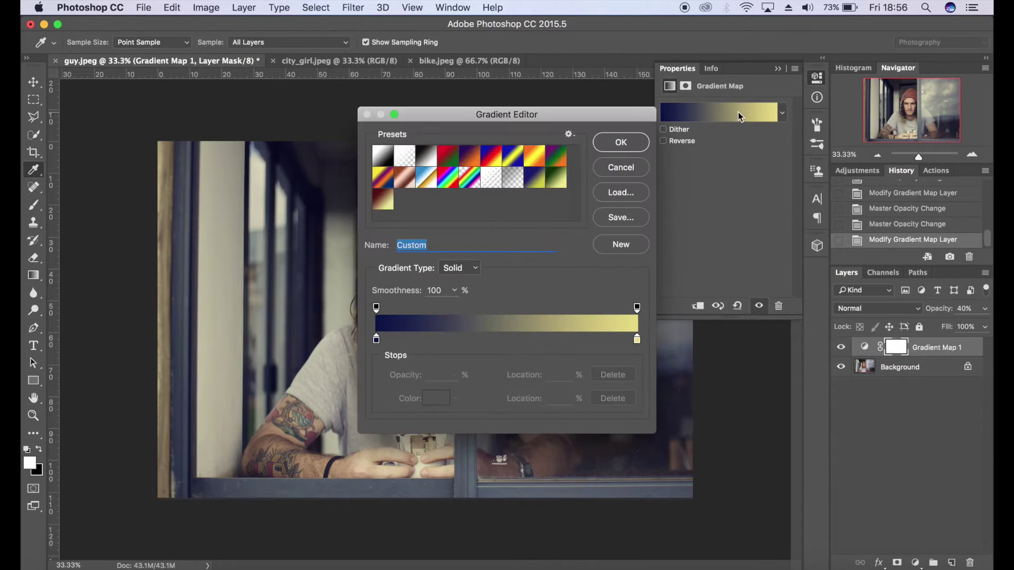
double_click(376, 338)
click(478, 245)
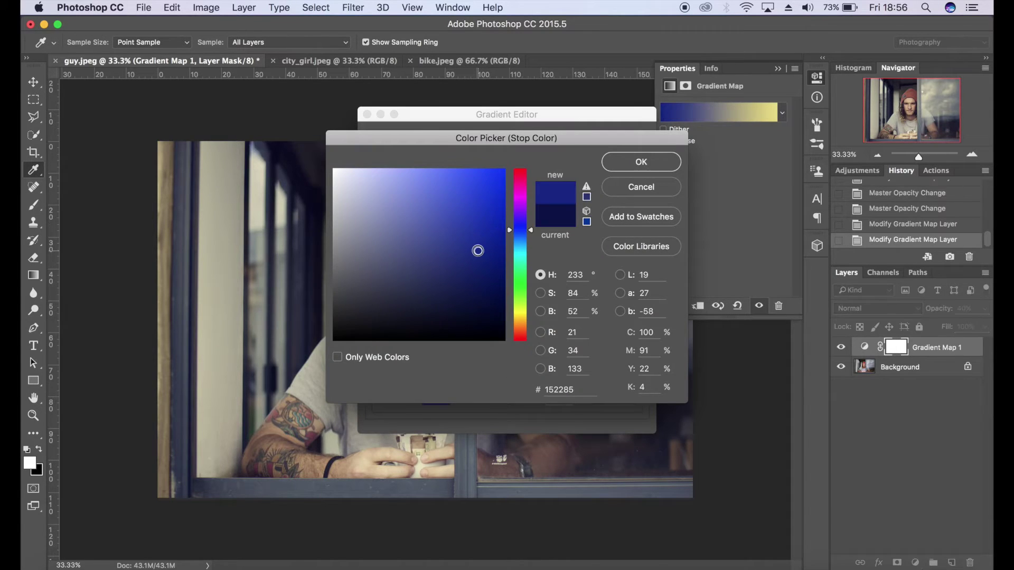
click(625, 164)
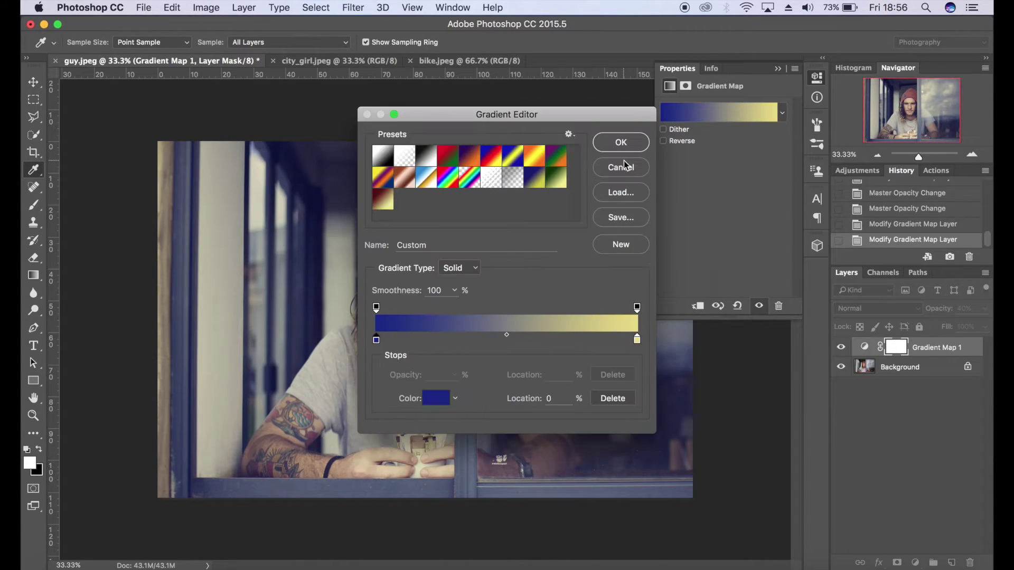
Reset the dark stop to a deeper navy (#0e1655), apply the gradient, and close Properties
double_click(376, 340)
click(480, 274)
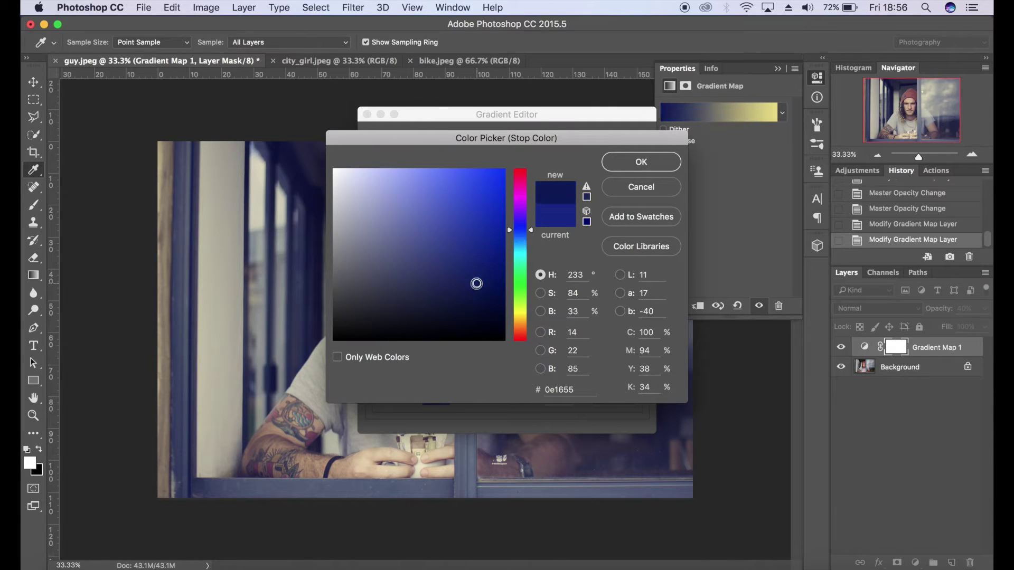
click(625, 163)
click(631, 143)
key(b)
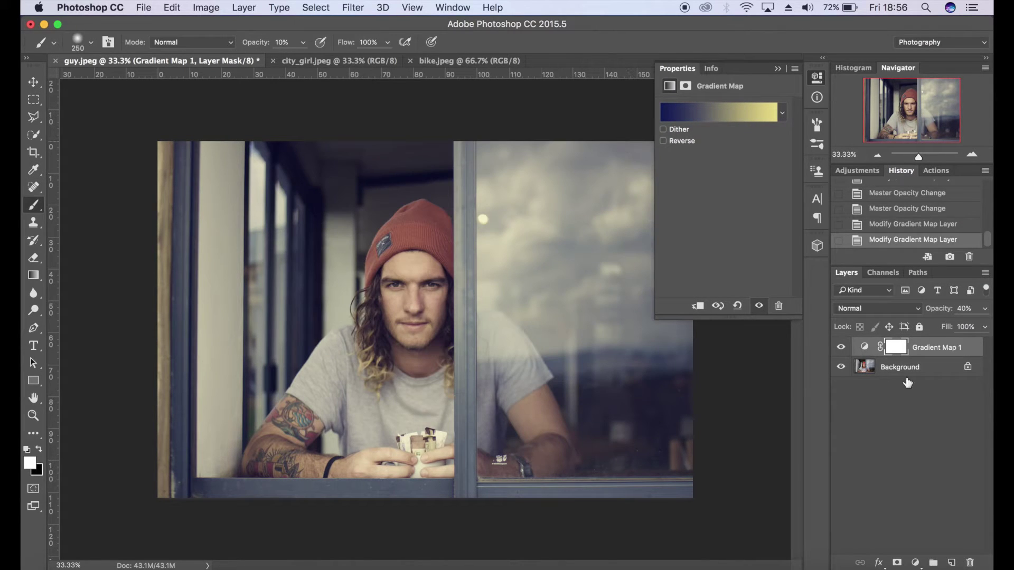
click(777, 68)
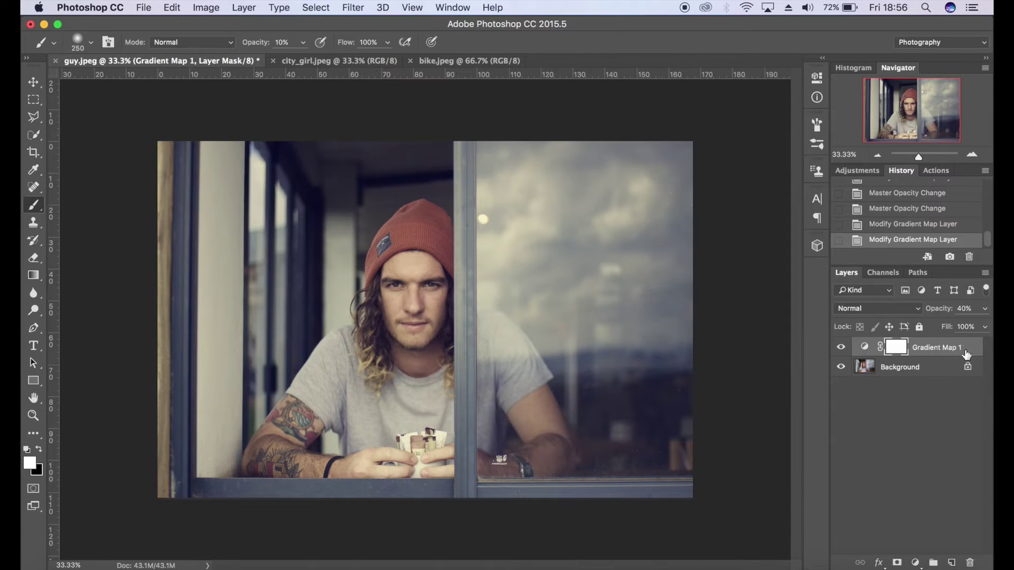
Add a Curves adjustment layer with a shadow control point and lift the black point
click(915, 562)
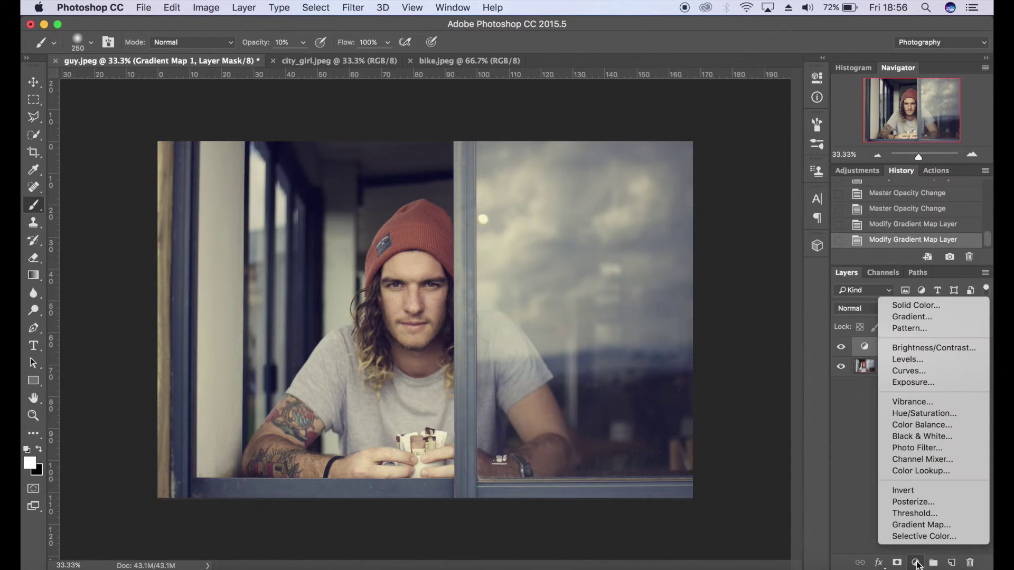
click(923, 371)
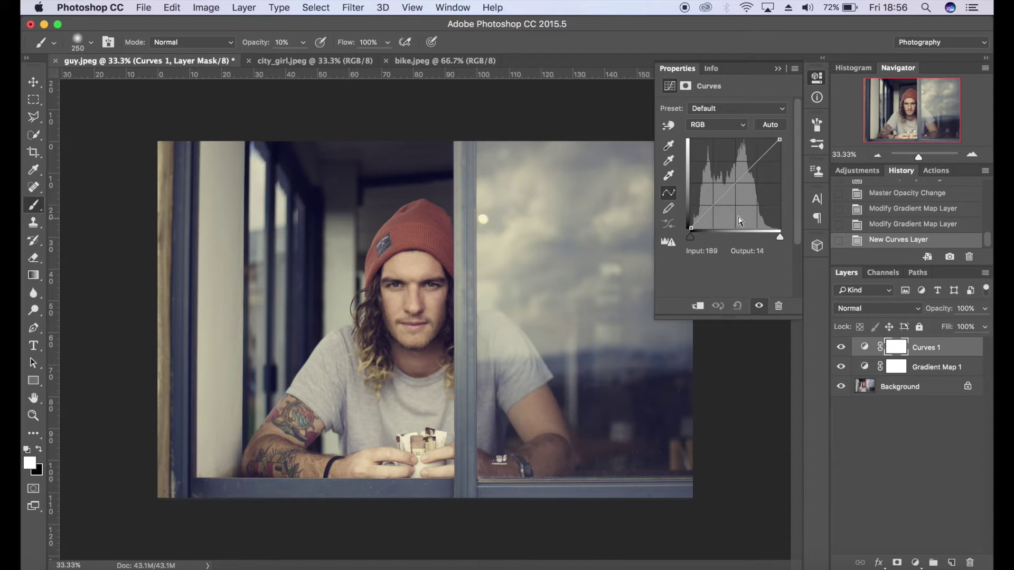
click(714, 204)
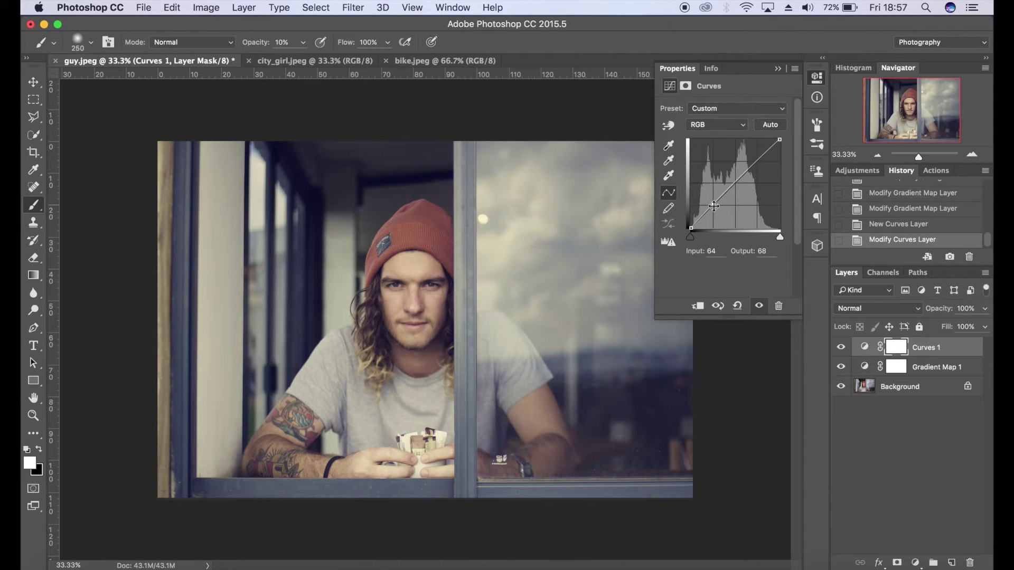
click(691, 228)
drag(690, 227, 689, 221)
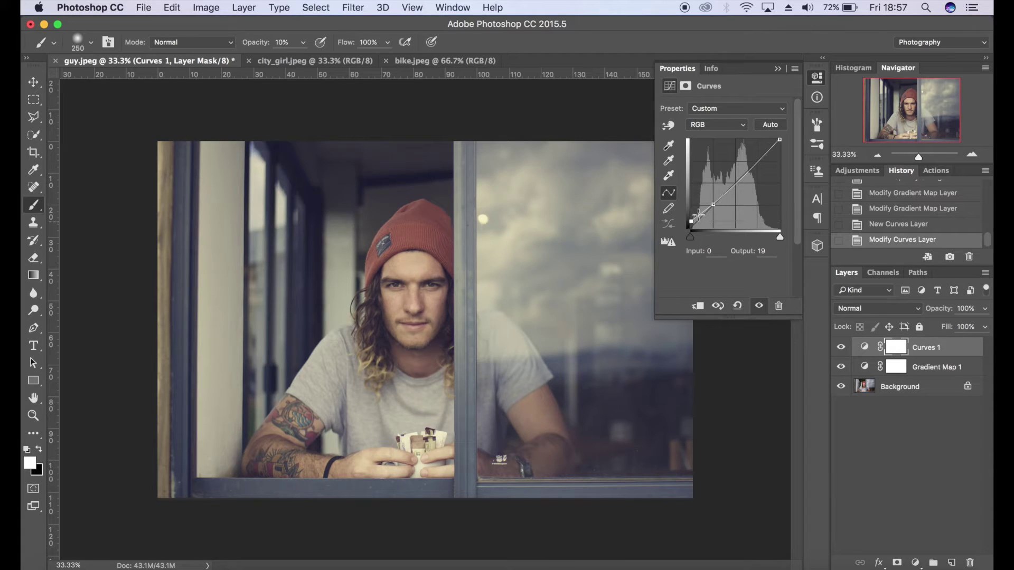
Anchor a midpoint at 128/128 and raise the black point to output 35
click(736, 183)
drag(737, 183, 735, 183)
drag(689, 221, 688, 216)
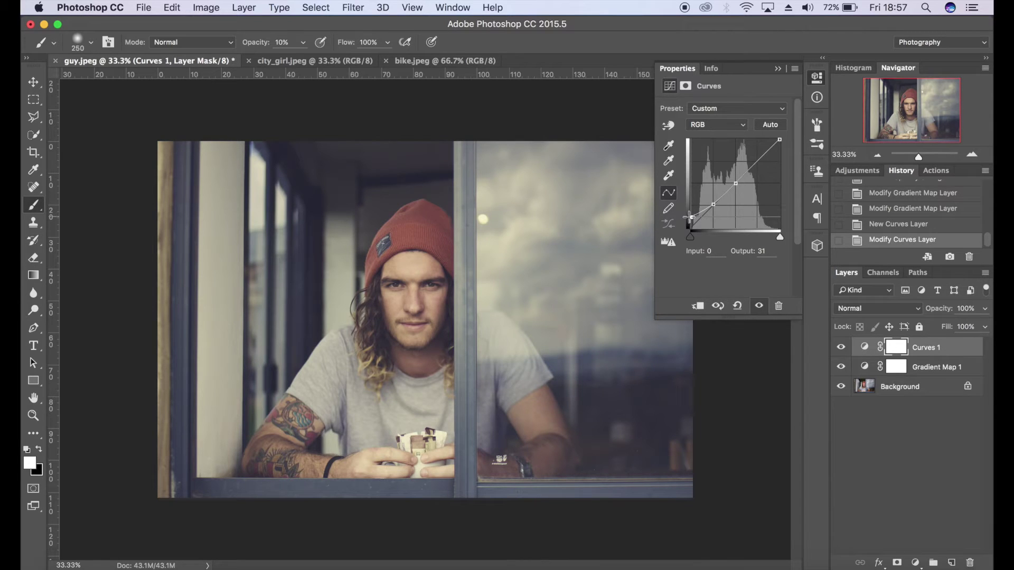
drag(688, 215, 688, 214)
click(916, 563)
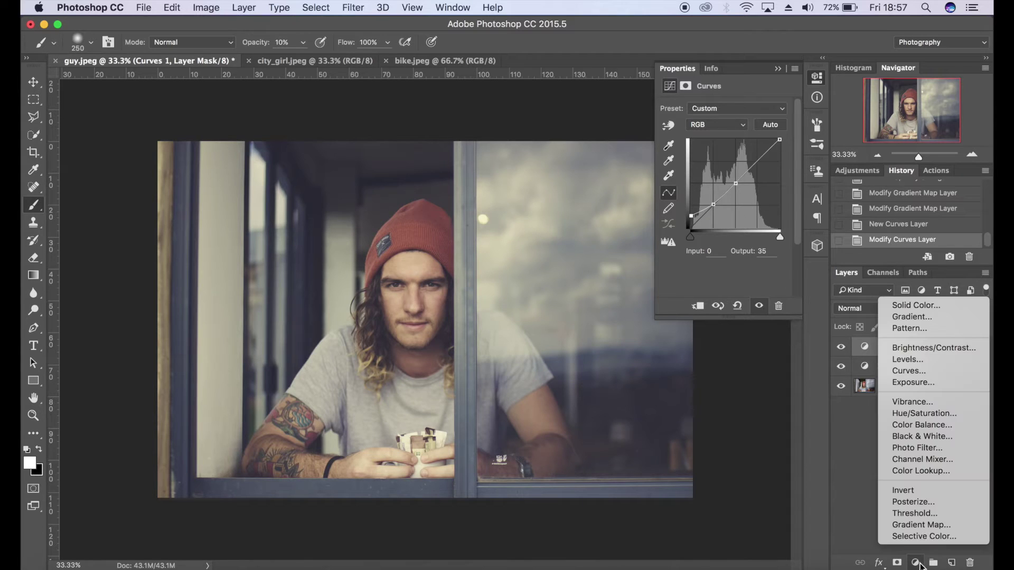
Add a Brightness/Contrast layer with brightness 10 and contrast 25, then select all three adjustment layers
click(924, 349)
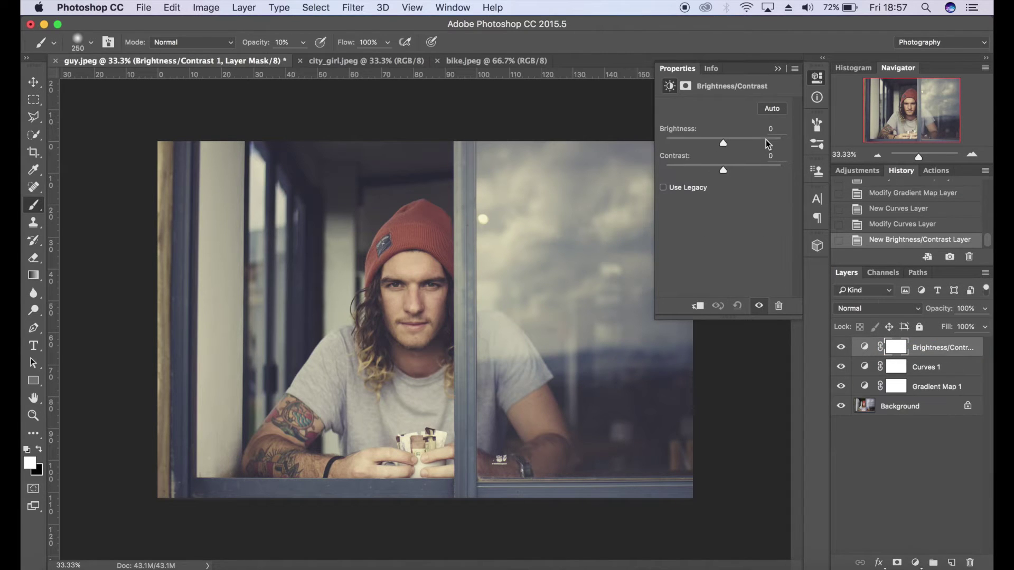
click(776, 129)
text(10)
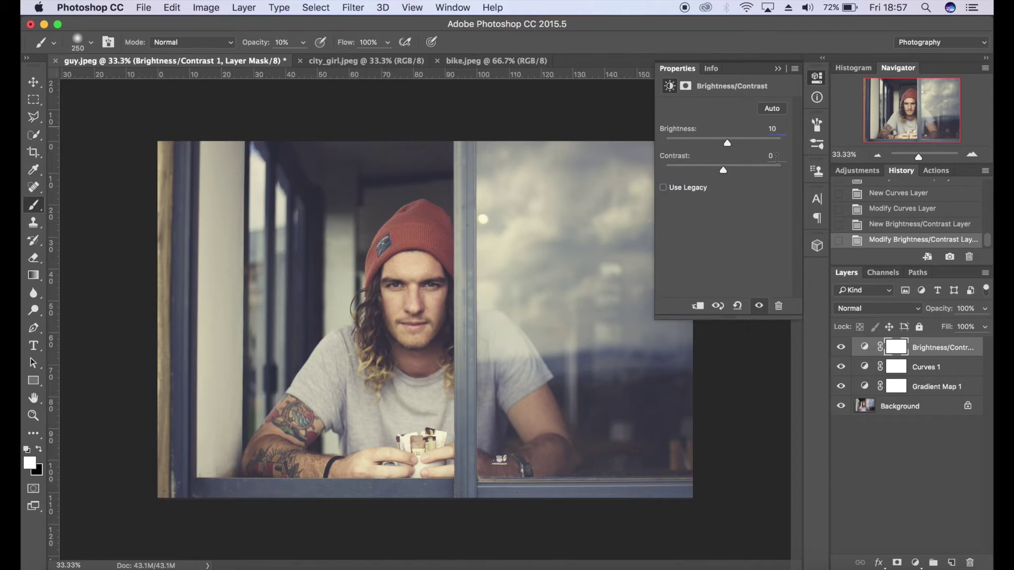
click(772, 157)
text(25)
click(778, 68)
shift+click(930, 386)
Group the three adjustment layers into Group 1, compare before/after, then switch to city_girl.jpeg
key(super+g)
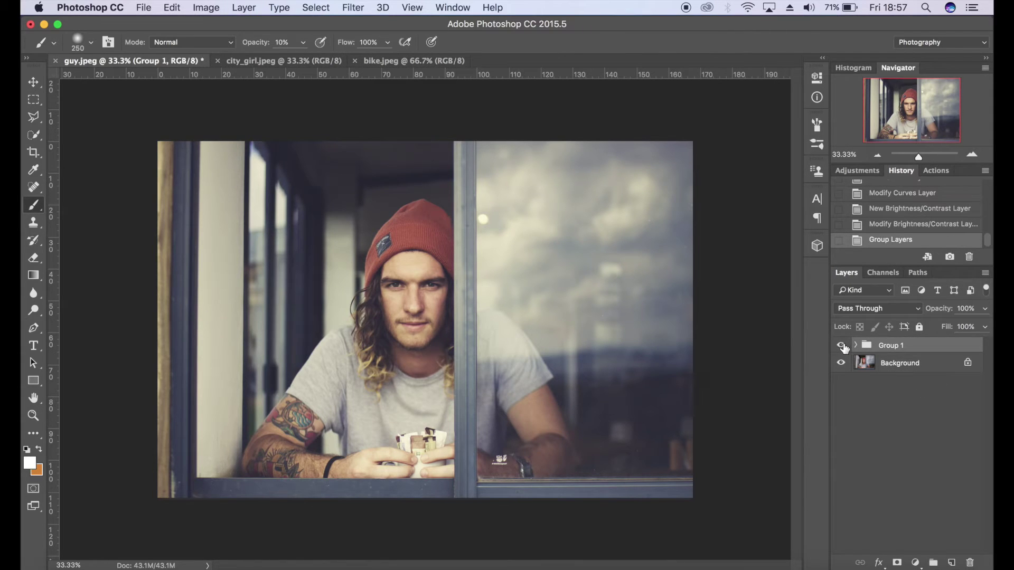
click(841, 346)
click(842, 346)
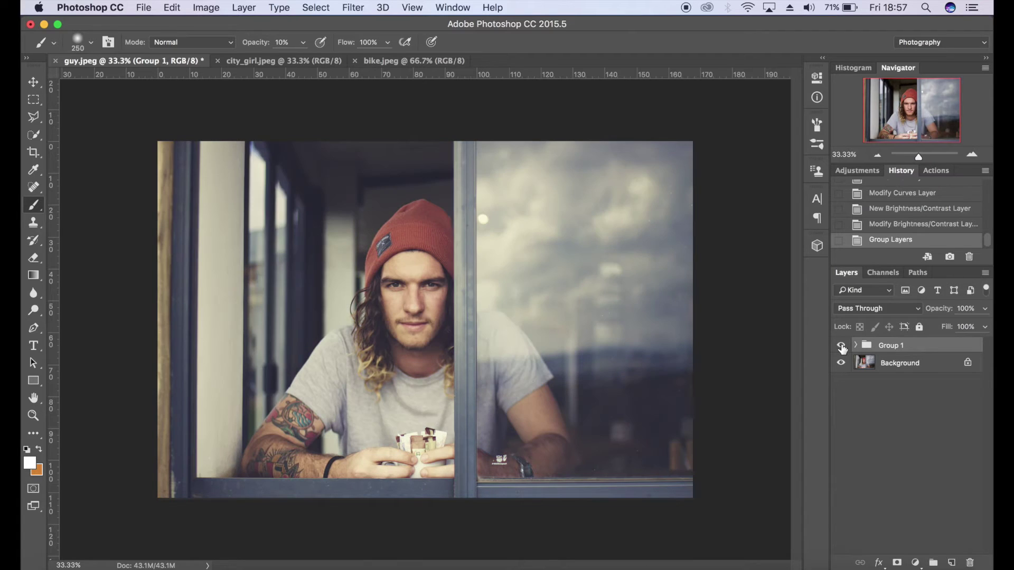
click(842, 347)
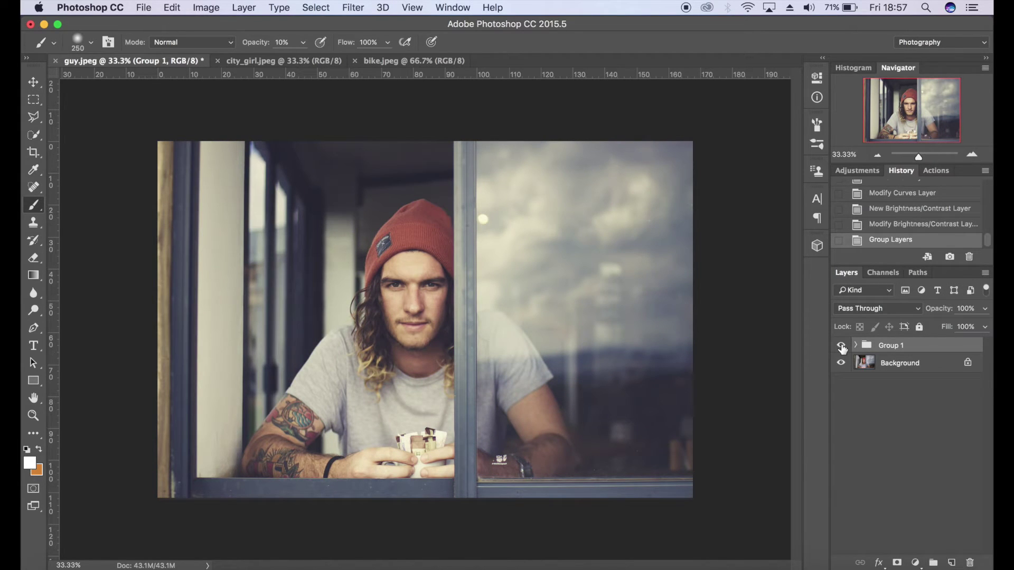
click(841, 346)
click(841, 347)
click(841, 347)
click(841, 348)
click(285, 62)
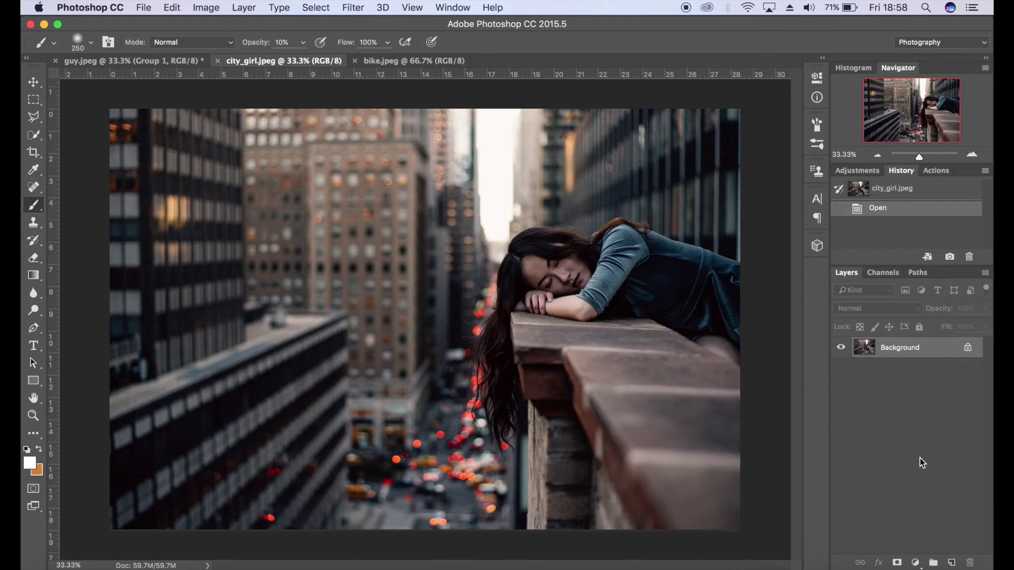
Add a Gradient Map adjustment layer to city_girl.jpeg at 30% opacity
click(914, 563)
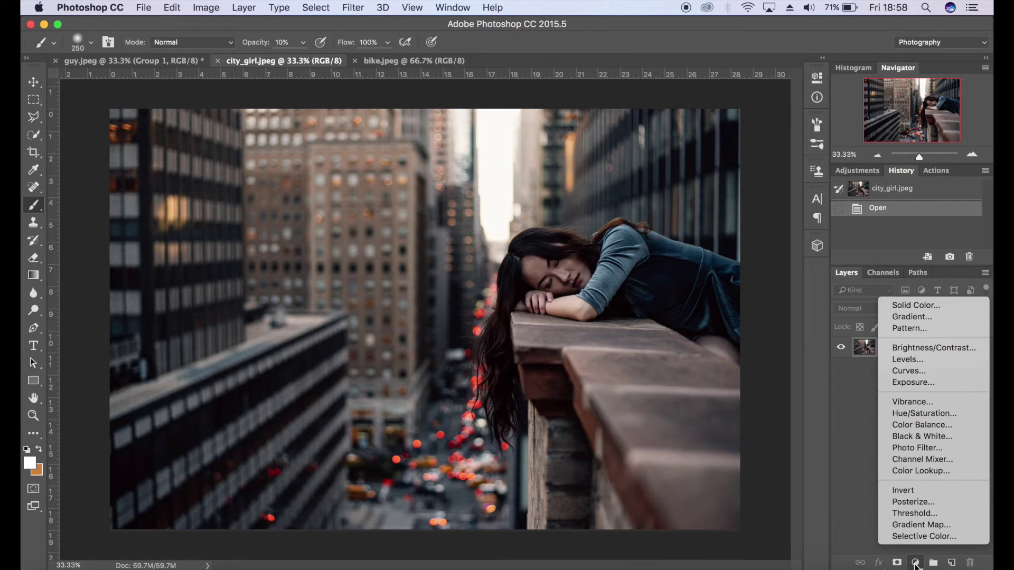
click(920, 526)
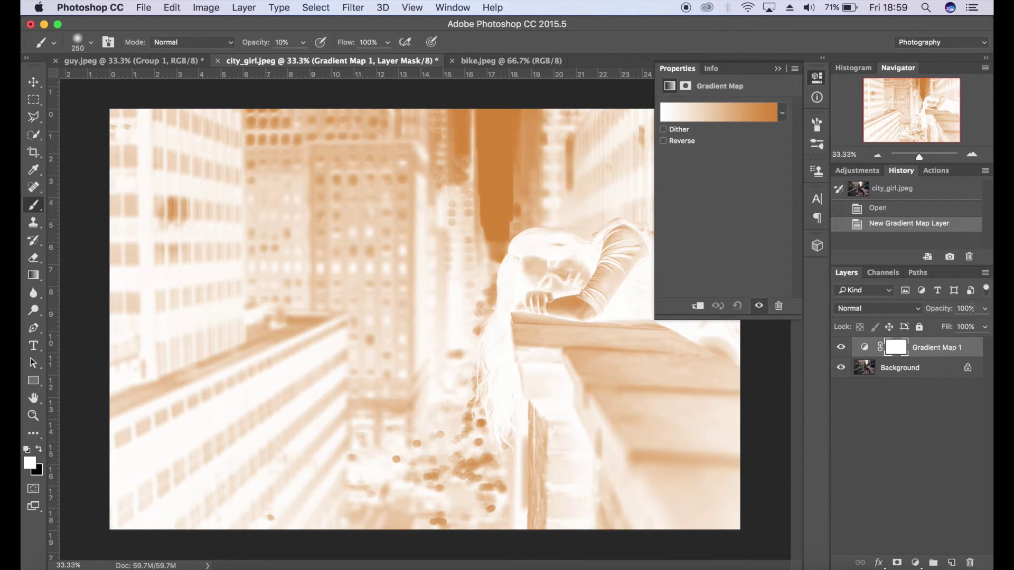
text(30)
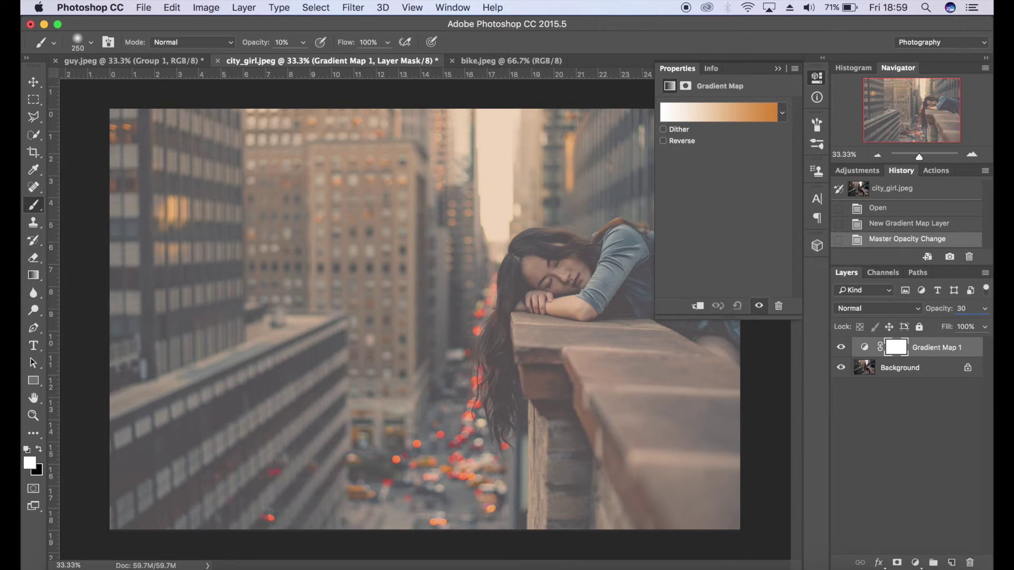
click(746, 111)
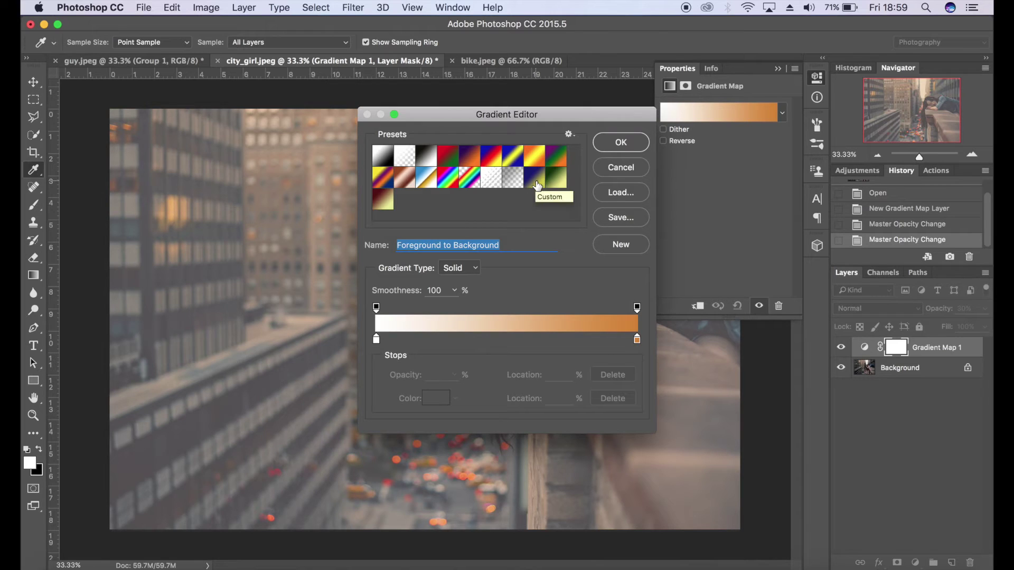
Set the gradient's left stop to a dark navy
double_click(377, 341)
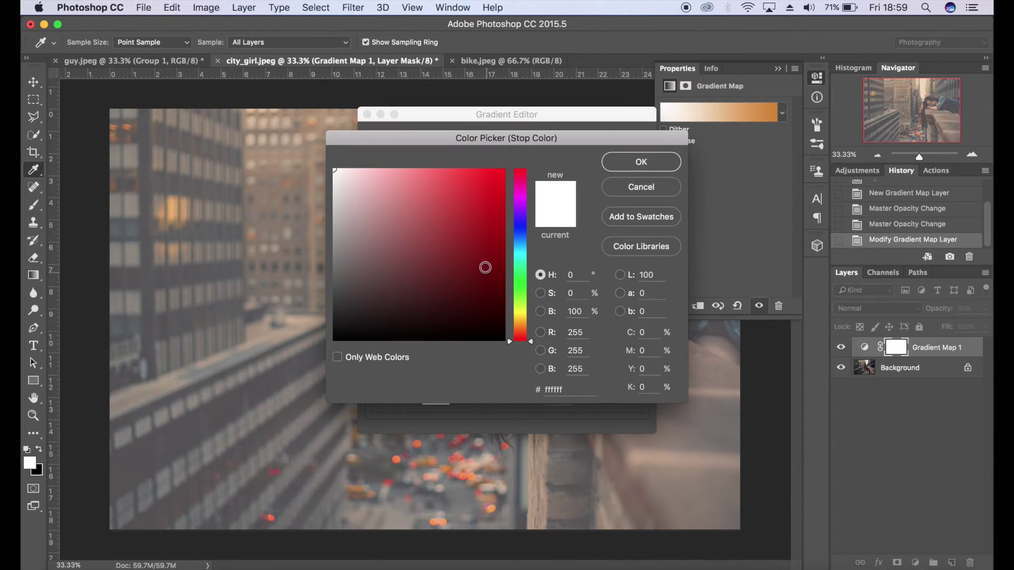
click(521, 227)
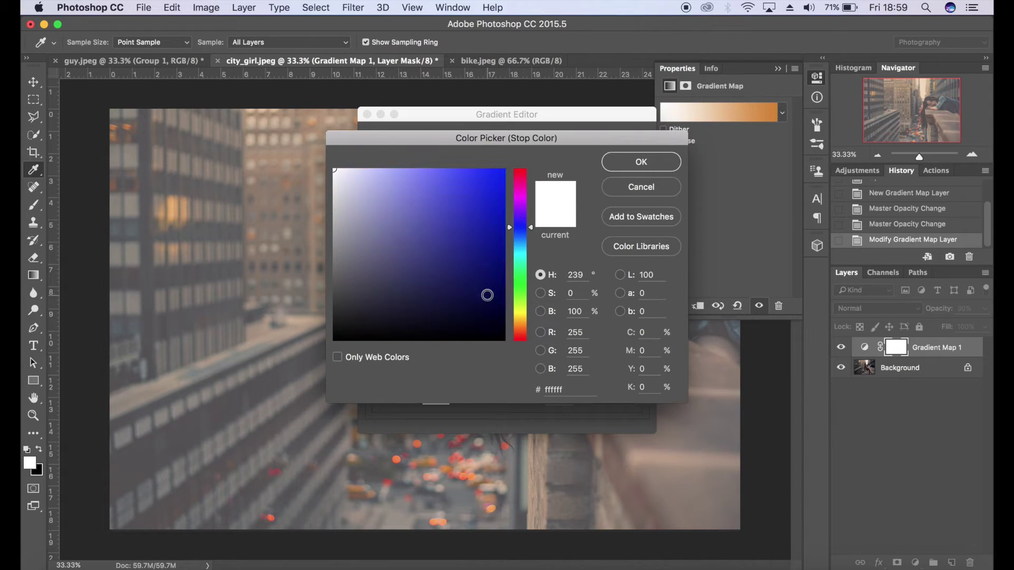
click(487, 295)
click(663, 158)
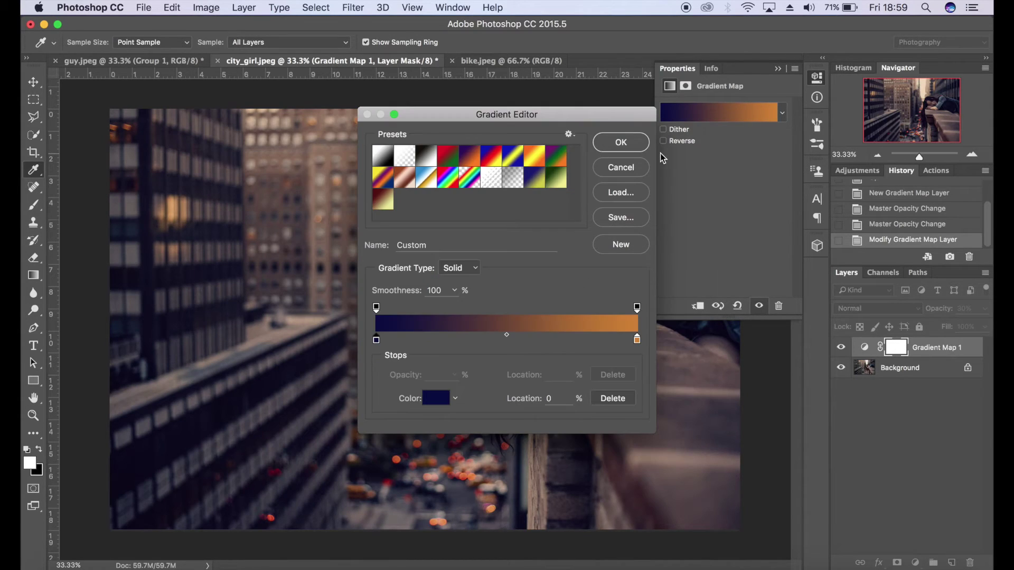
Set the right stop to pale yellow and save the navy-to-yellow gradient as a new preset
click(637, 341)
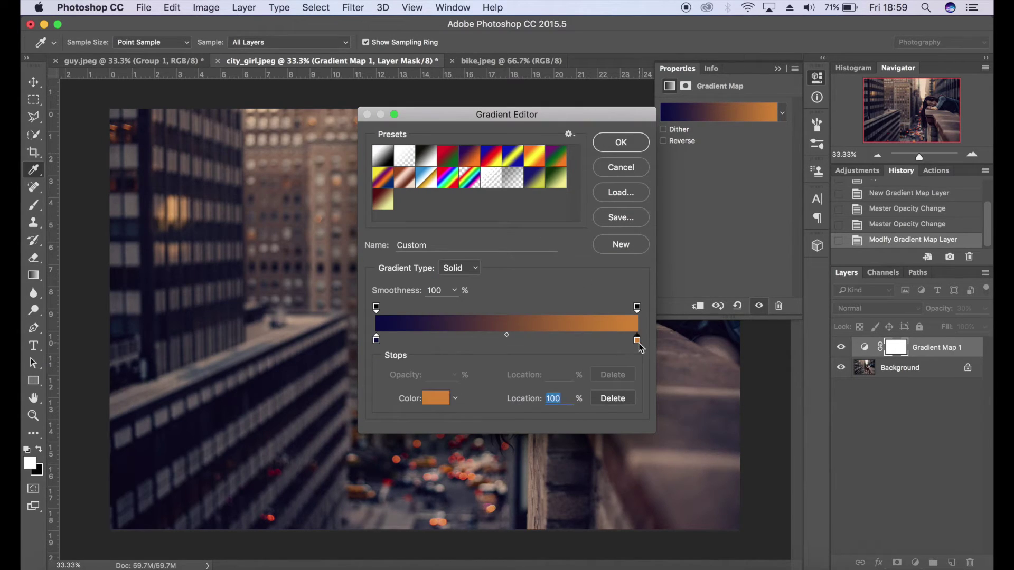
double_click(637, 342)
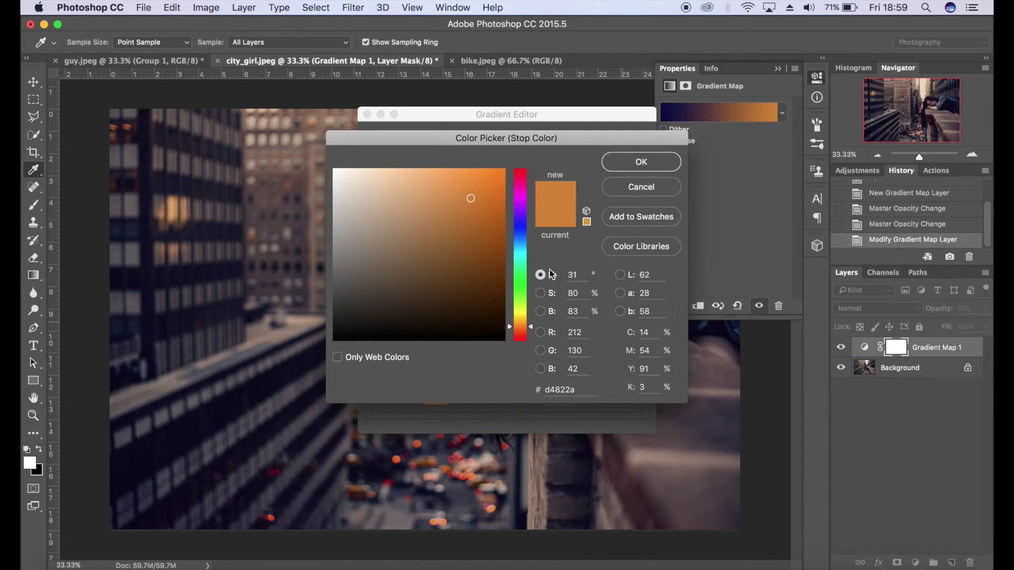
click(523, 311)
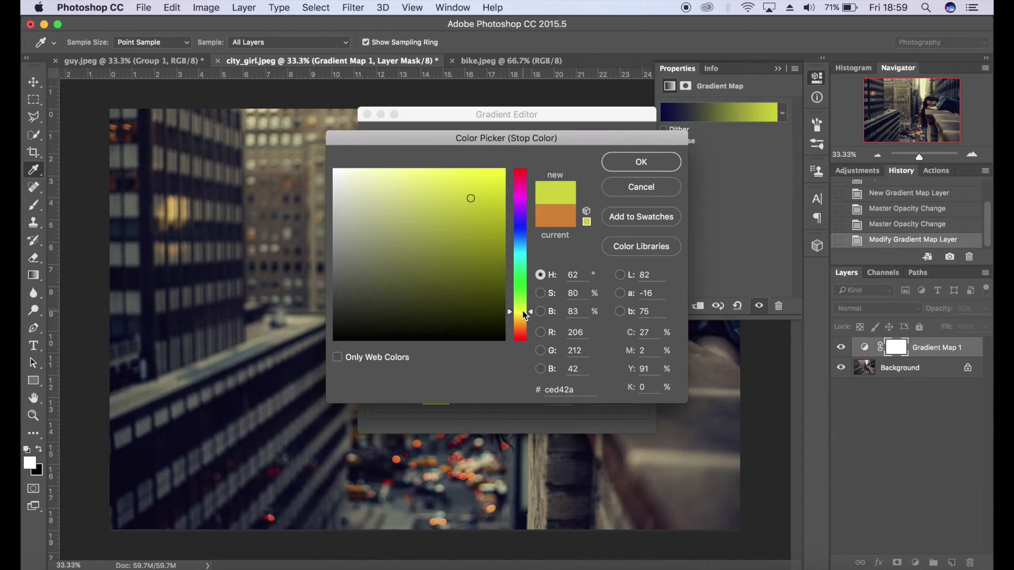
click(434, 182)
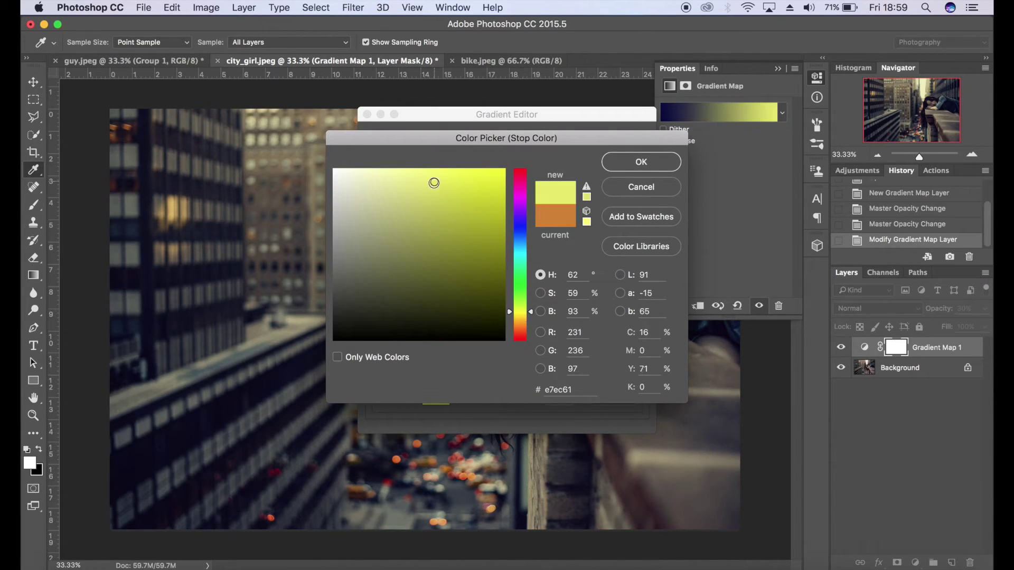
click(660, 165)
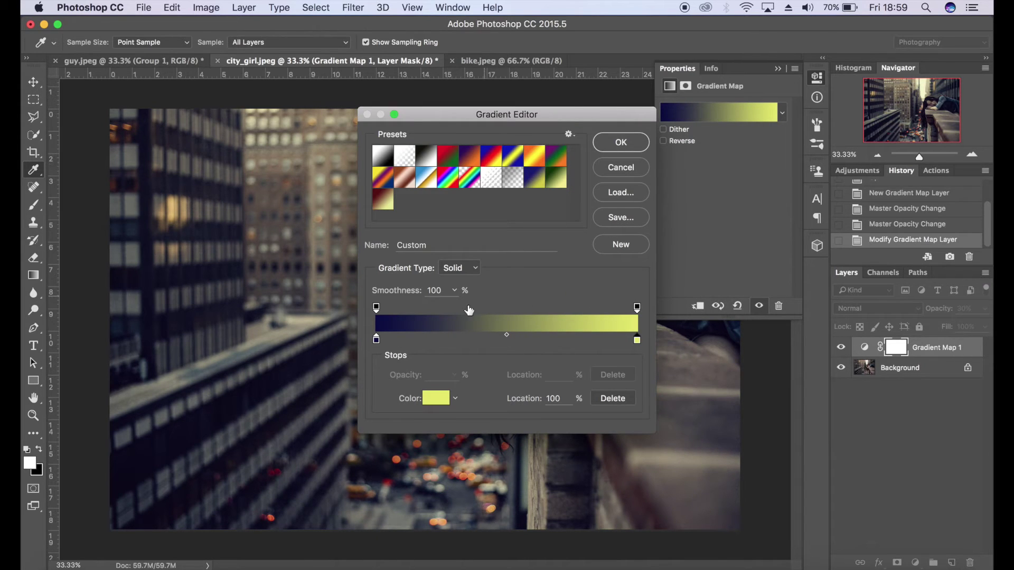
click(623, 245)
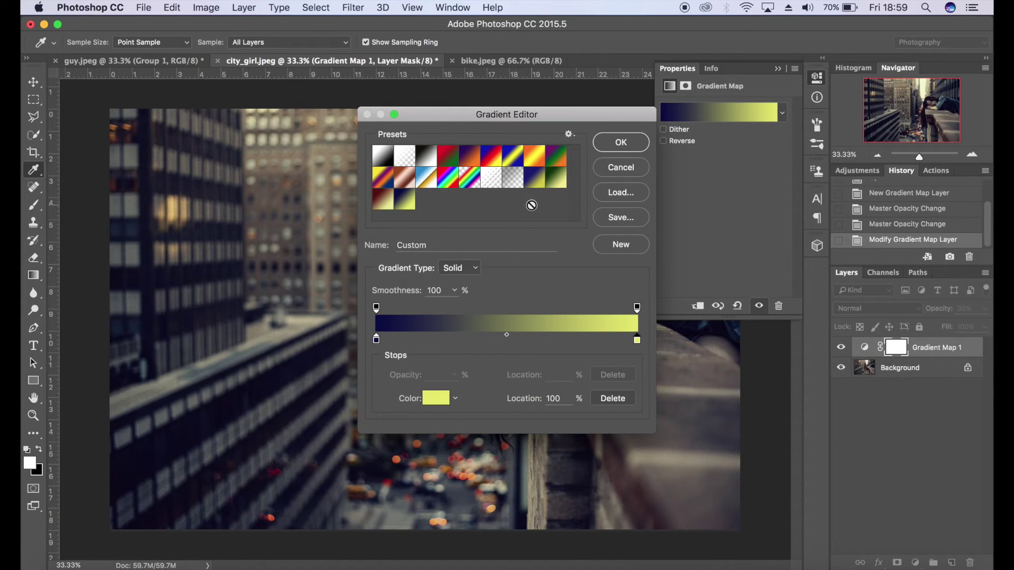
Apply the new navy-to-yellow gradient and compare the Gradient Map before/after
click(612, 144)
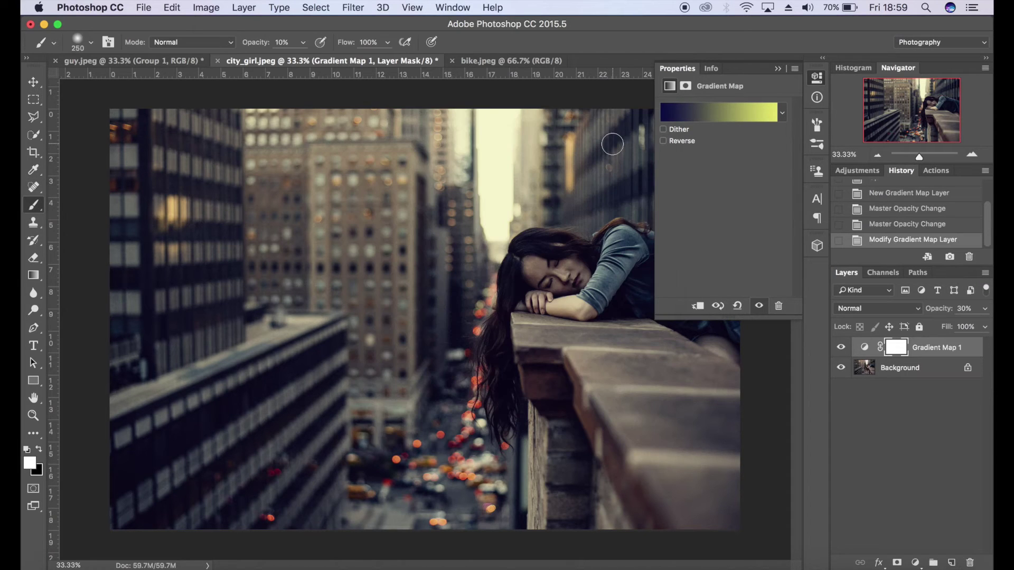
click(841, 348)
click(840, 349)
Add a Curves layer with midtone and shadow points, lifting the black point for a matte fade
click(915, 562)
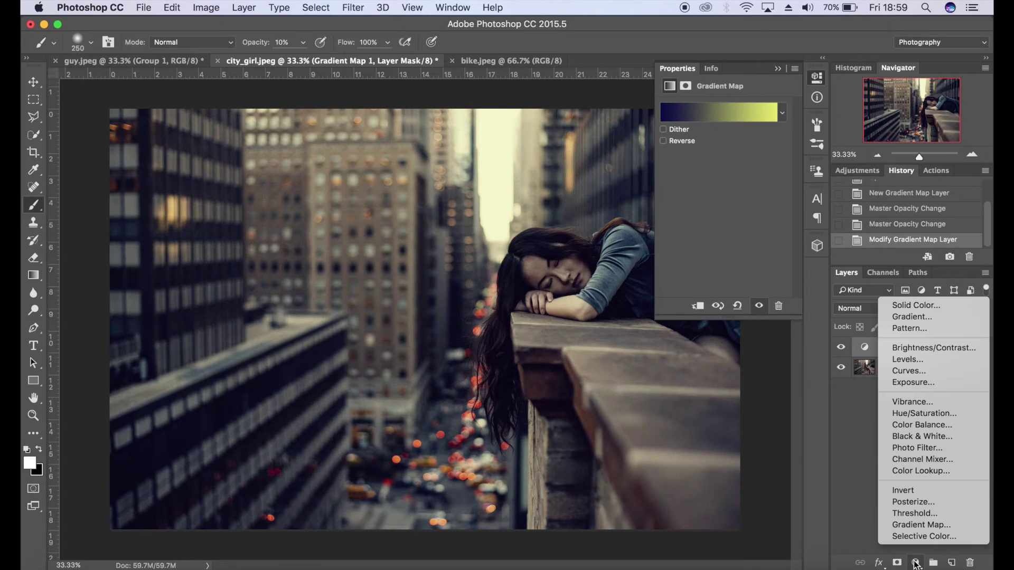
click(914, 371)
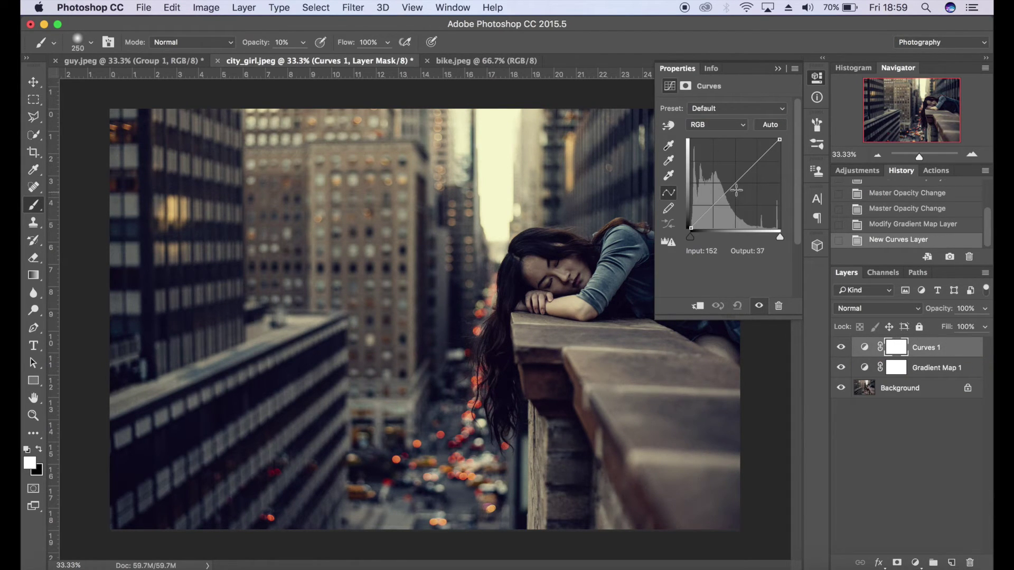
drag(735, 184, 735, 183)
click(713, 205)
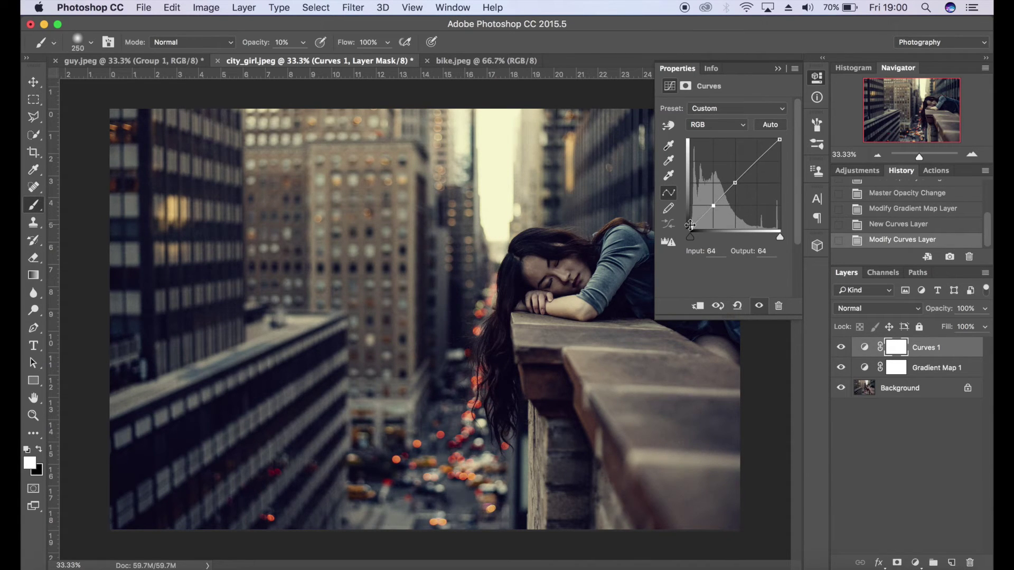
drag(691, 227, 689, 219)
click(777, 68)
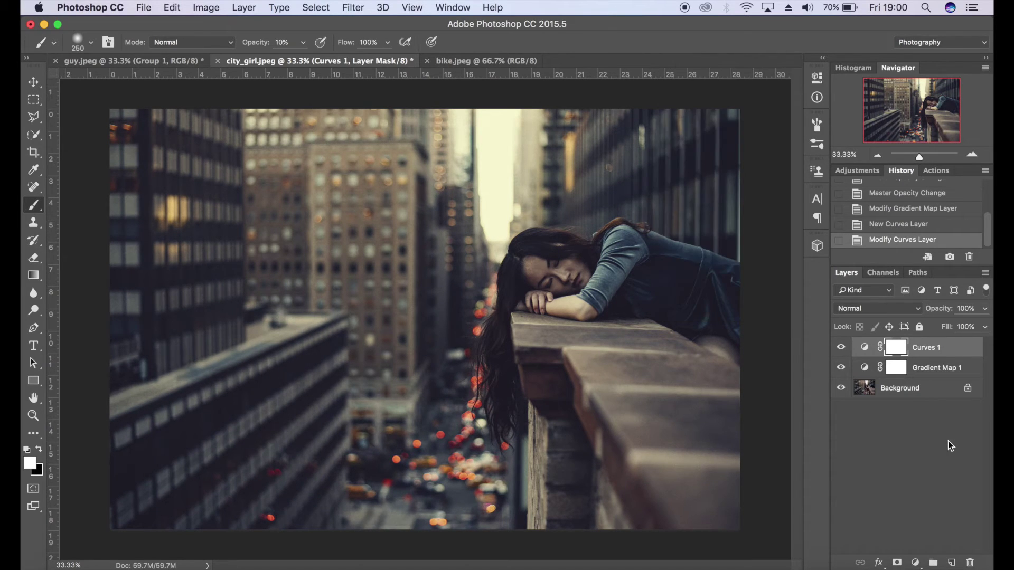
click(917, 563)
Add a Brightness/Contrast layer (brightness 10, contrast 25) and group all three adjustment layers into Group 1
click(942, 350)
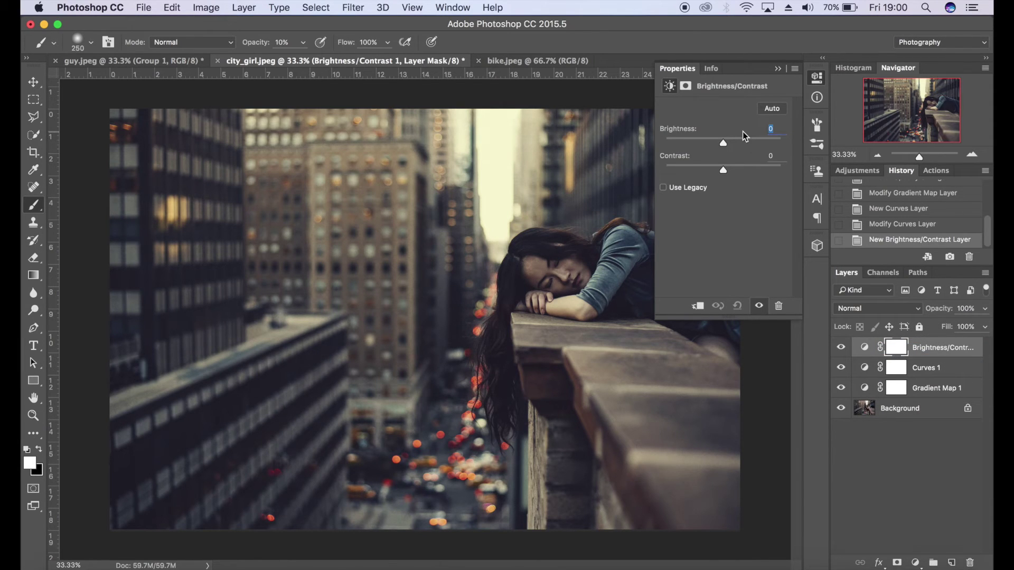
text(10)
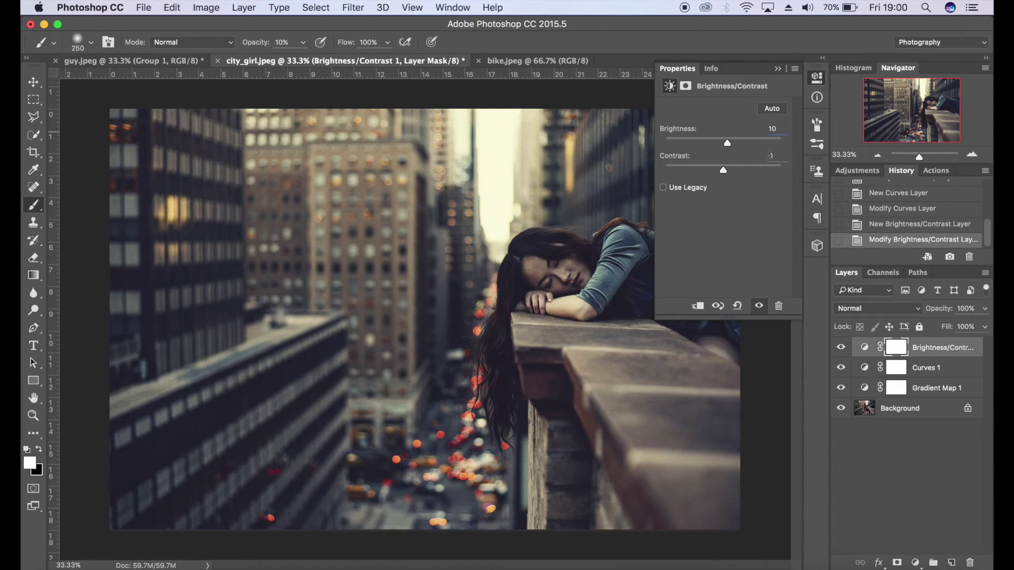
text(25)
click(778, 68)
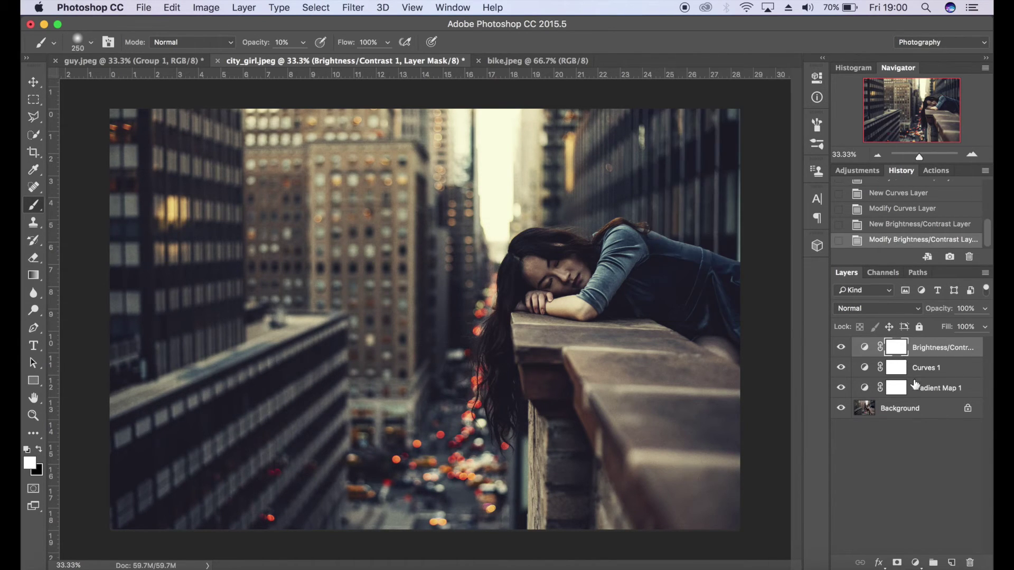
shift+click(929, 395)
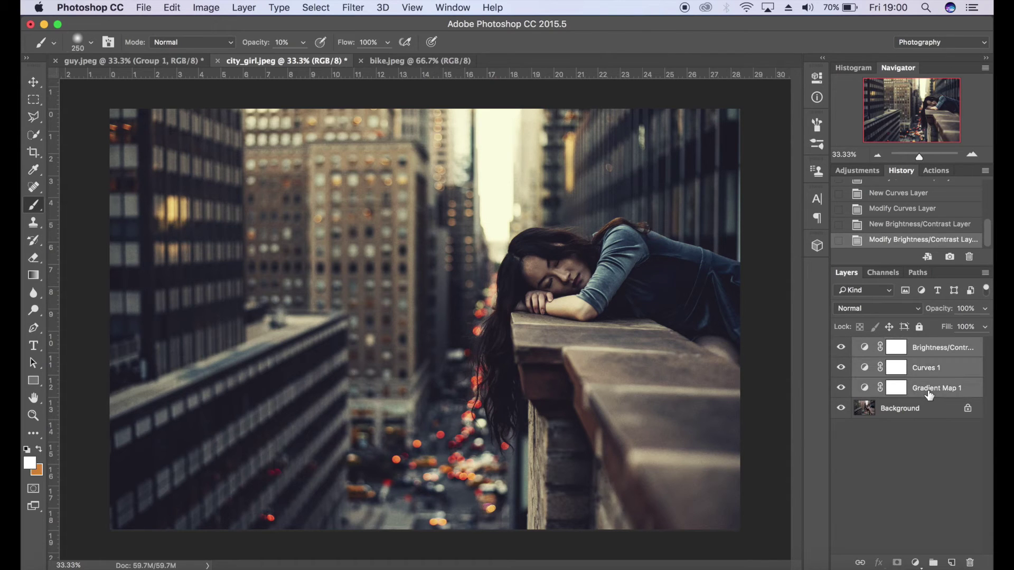
key(super+g)
click(842, 346)
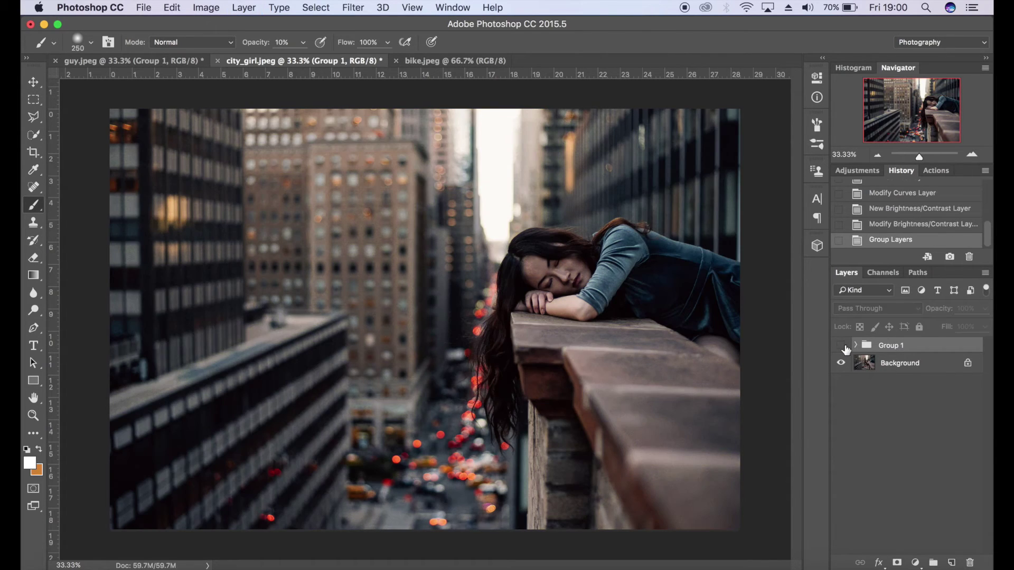
click(841, 347)
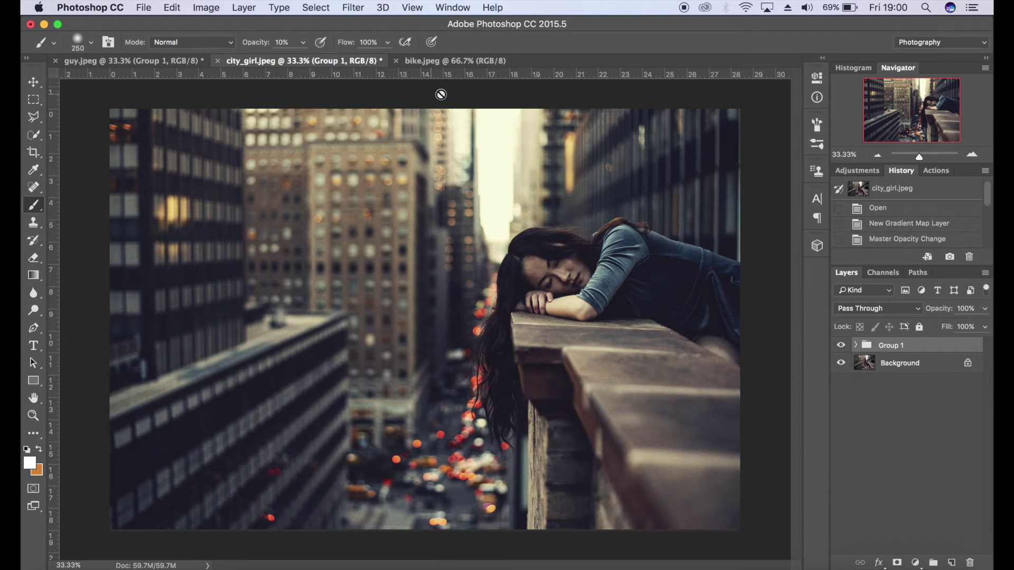
On bike.jpeg, add a Gradient Map adjustment layer set to 30% opacity
click(456, 62)
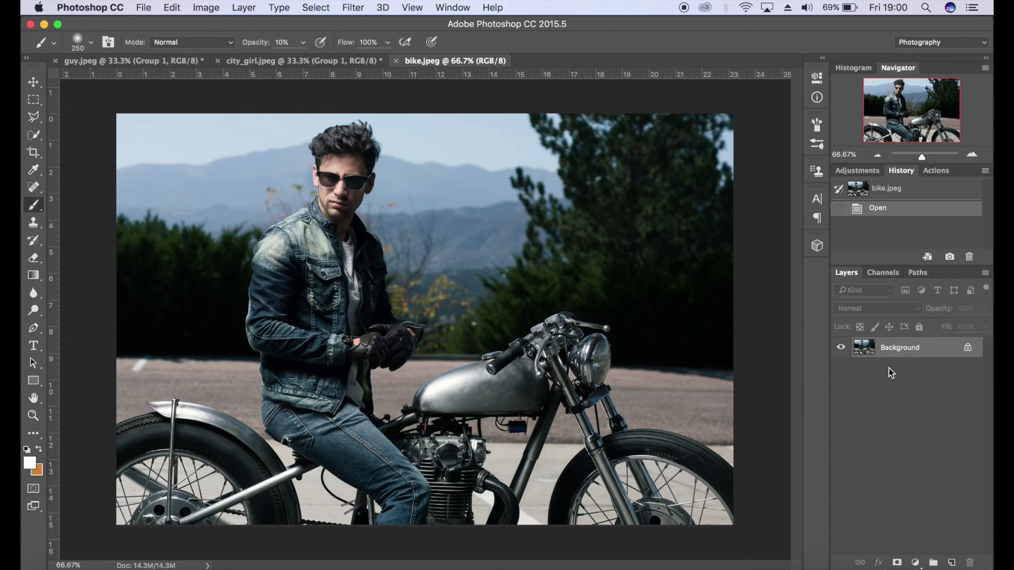
click(915, 563)
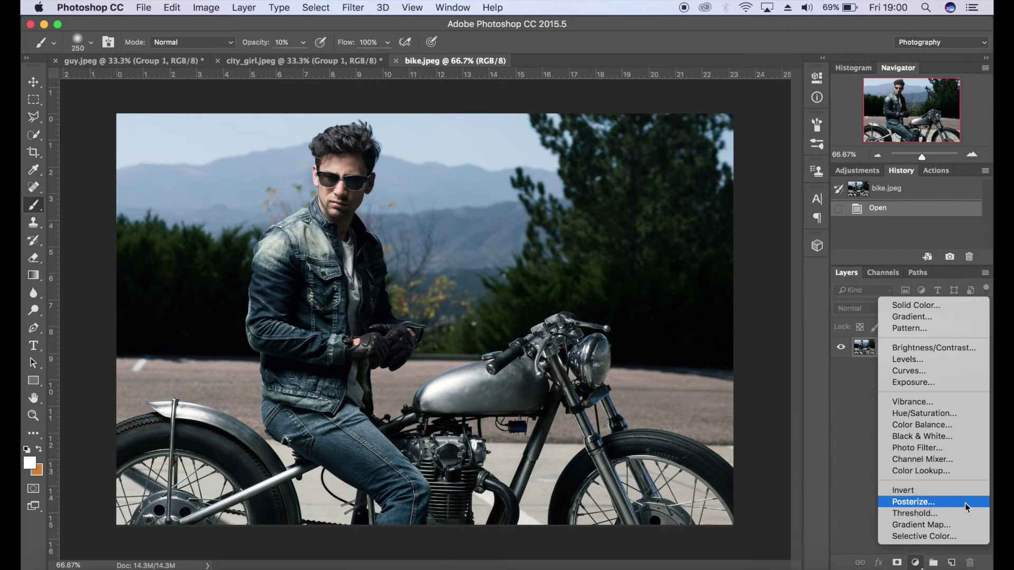
click(966, 525)
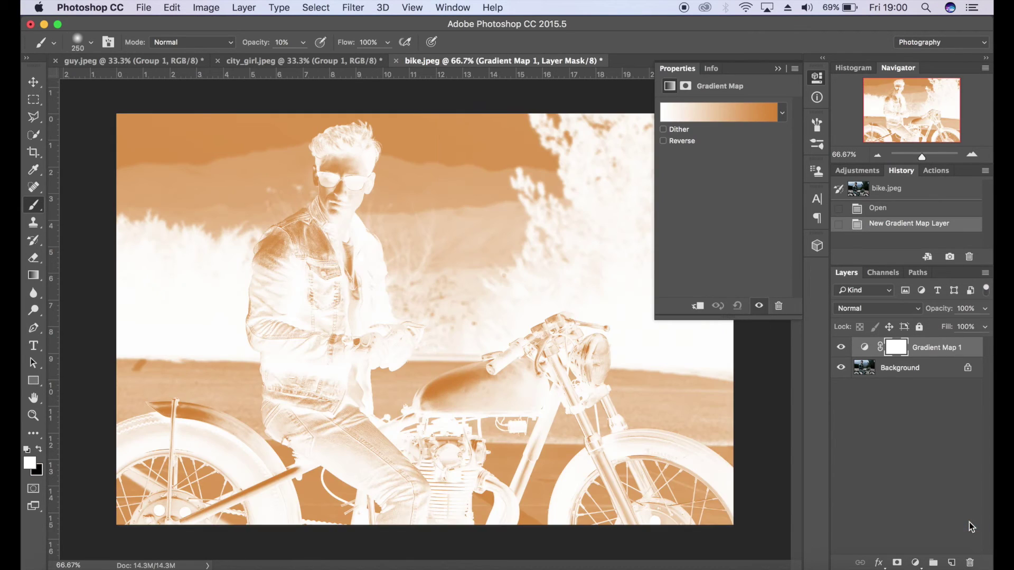
click(979, 308)
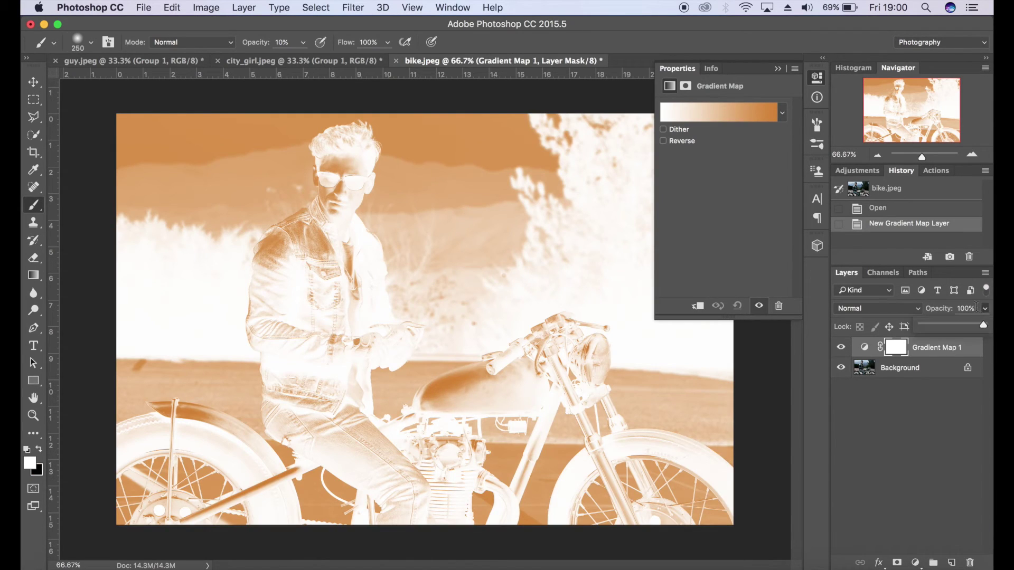
click(976, 308)
text(30)
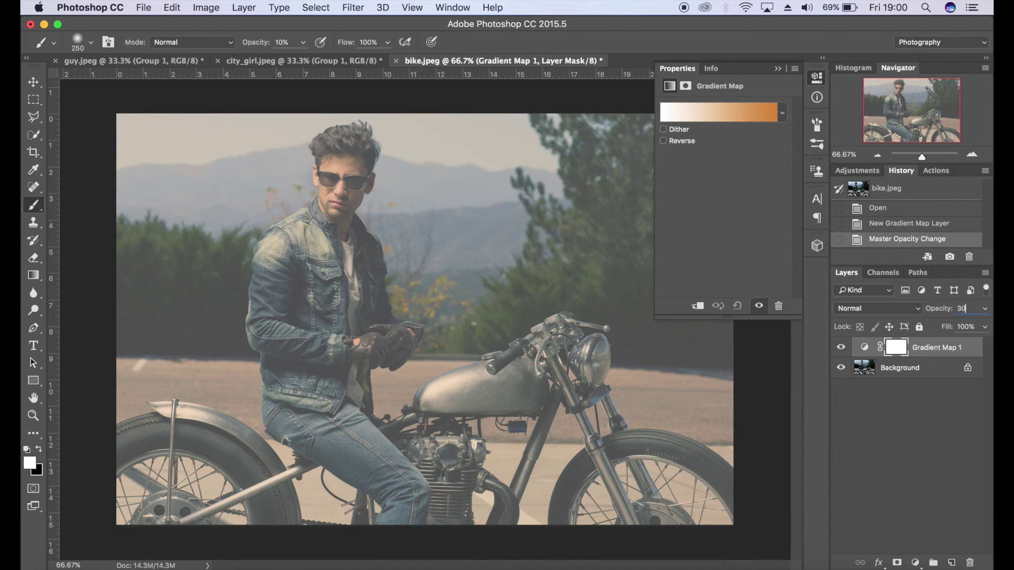
In the Gradient Editor, set the left colour stop to dark green #213606
click(769, 114)
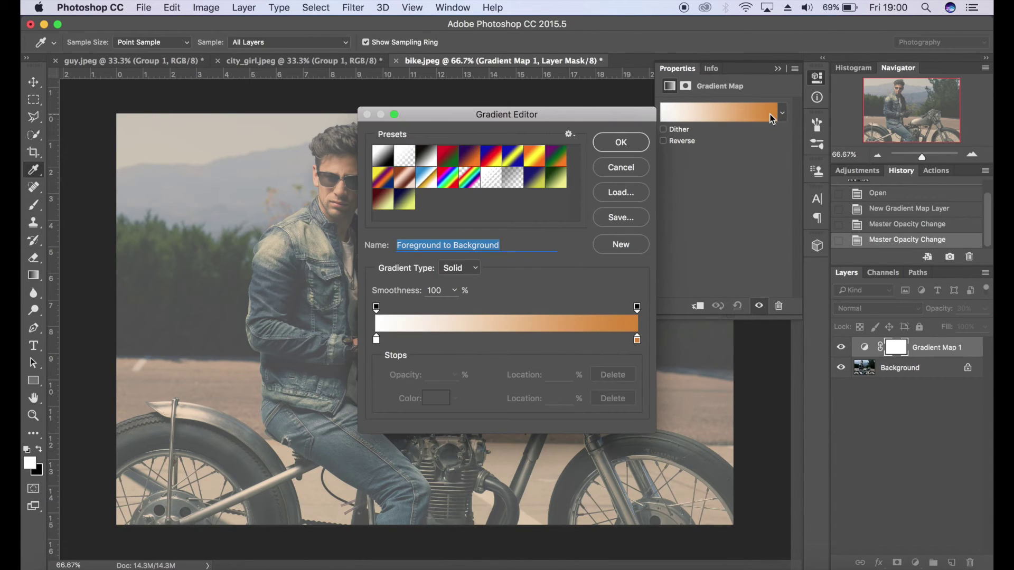
click(376, 339)
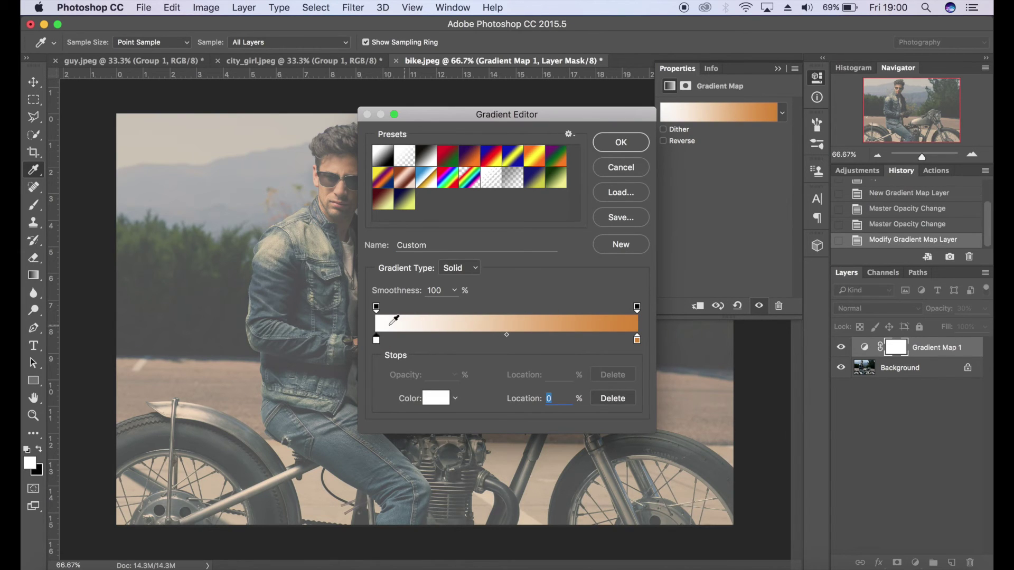
double_click(376, 341)
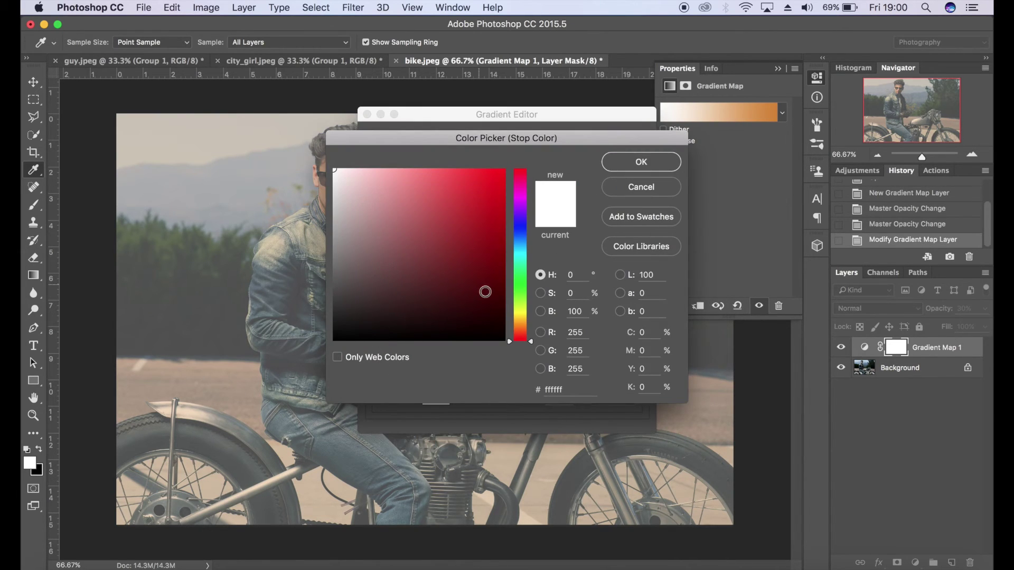
click(532, 297)
drag(480, 290, 482, 299)
click(529, 300)
click(488, 304)
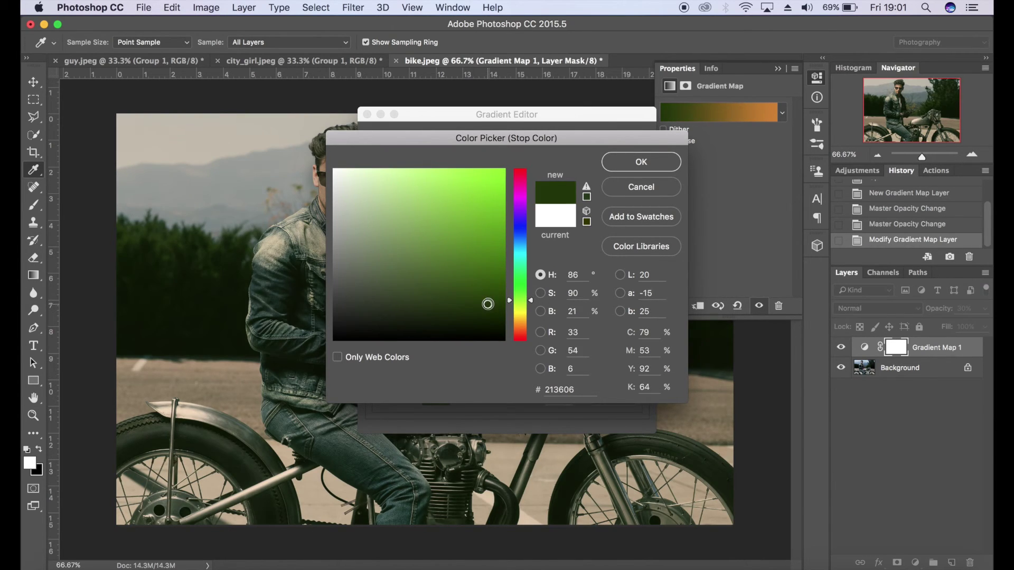
click(648, 163)
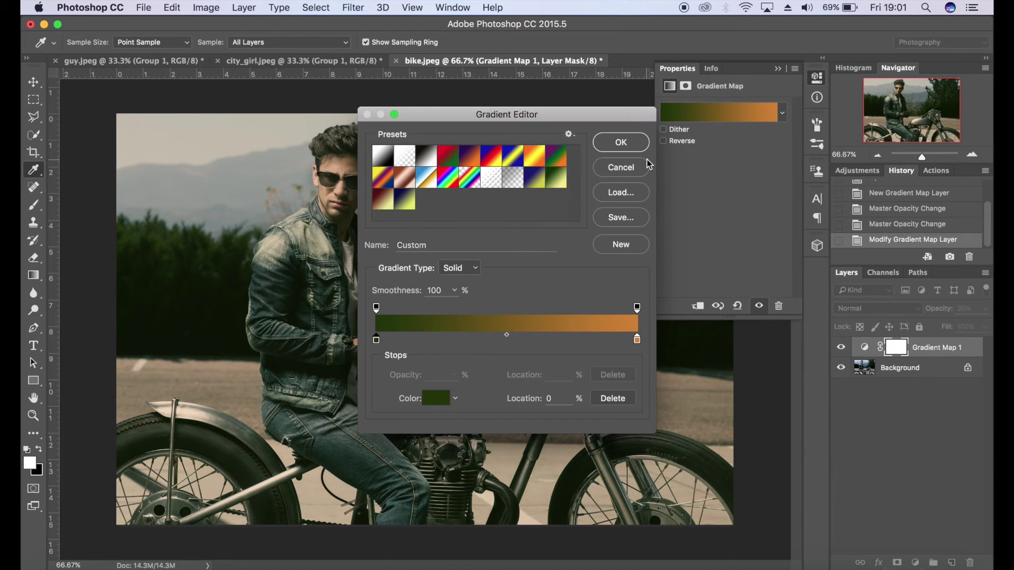
Set the right stop to pale yellow-green #c5c867, save it as a new preset, and apply
double_click(637, 339)
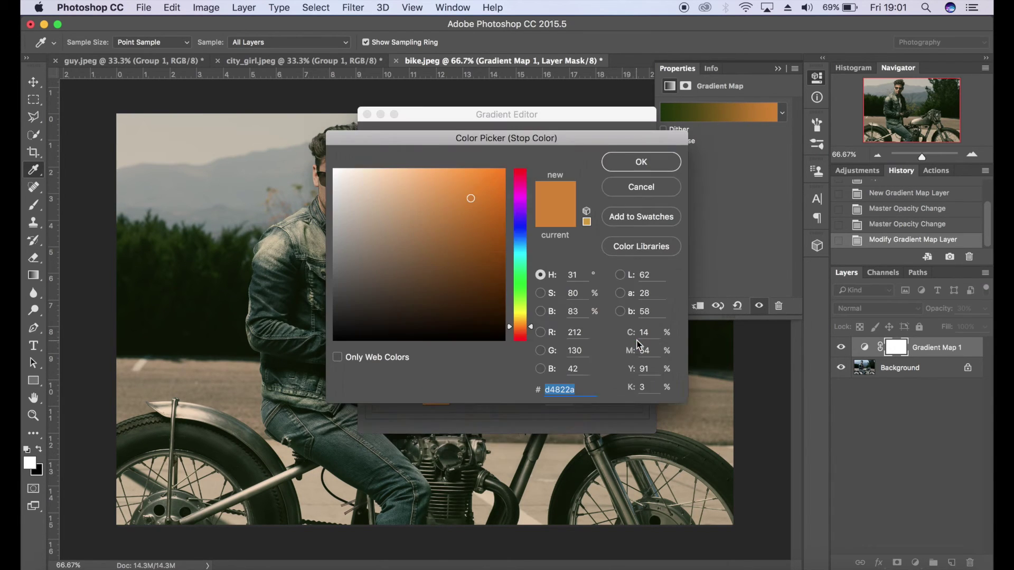
drag(520, 321, 520, 316)
drag(433, 196, 417, 206)
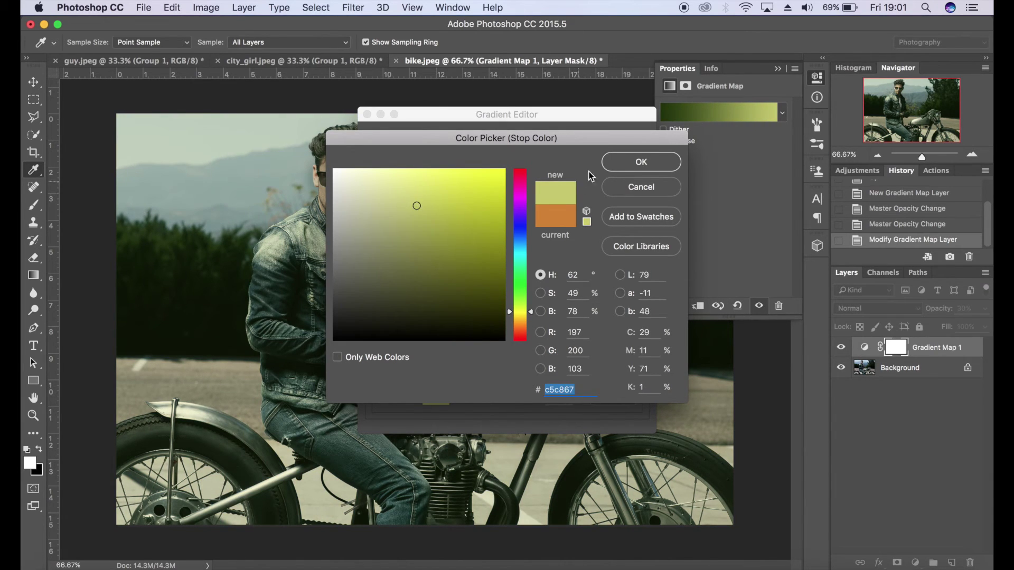
click(616, 166)
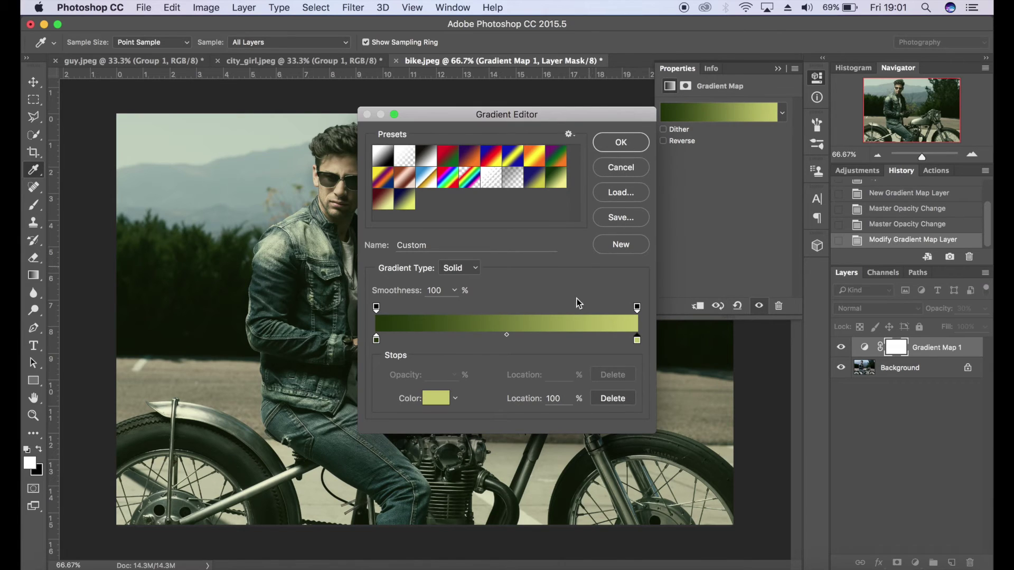
click(628, 246)
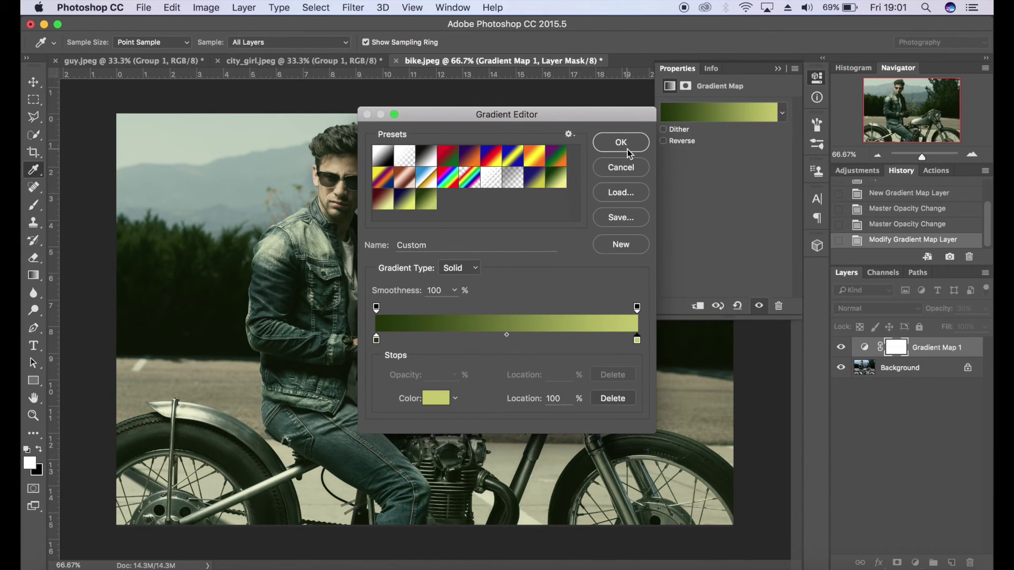
click(620, 143)
Add a Curves layer anchored at 128/128 with the black point lifted to output 29
click(777, 69)
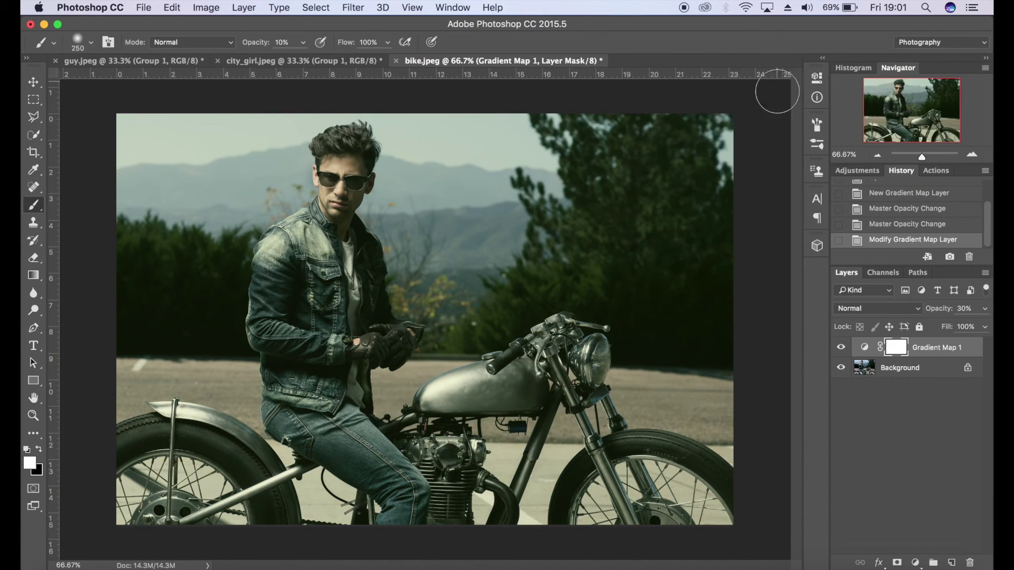
click(915, 563)
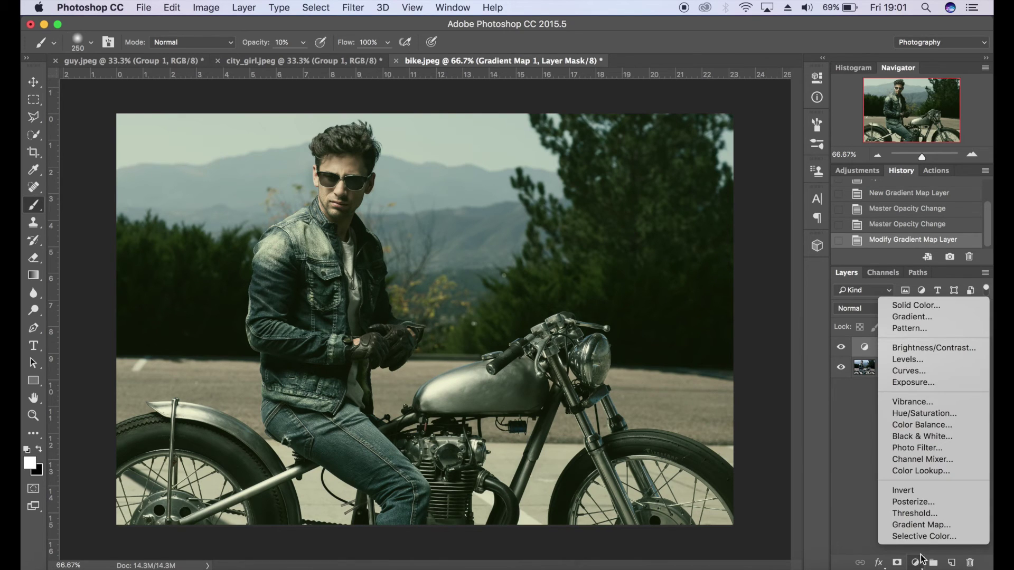
click(911, 371)
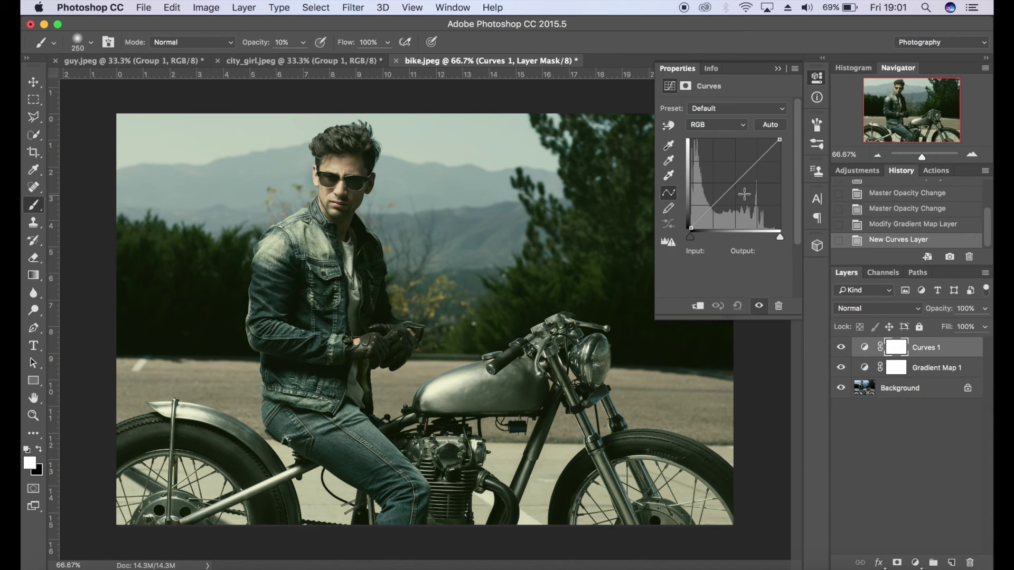
click(736, 184)
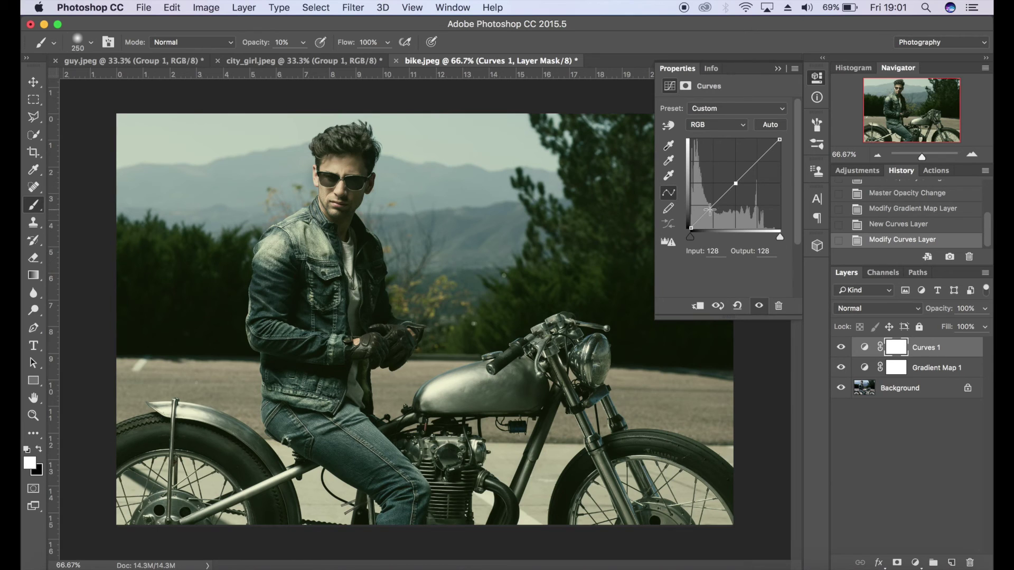
click(713, 205)
drag(691, 226, 688, 217)
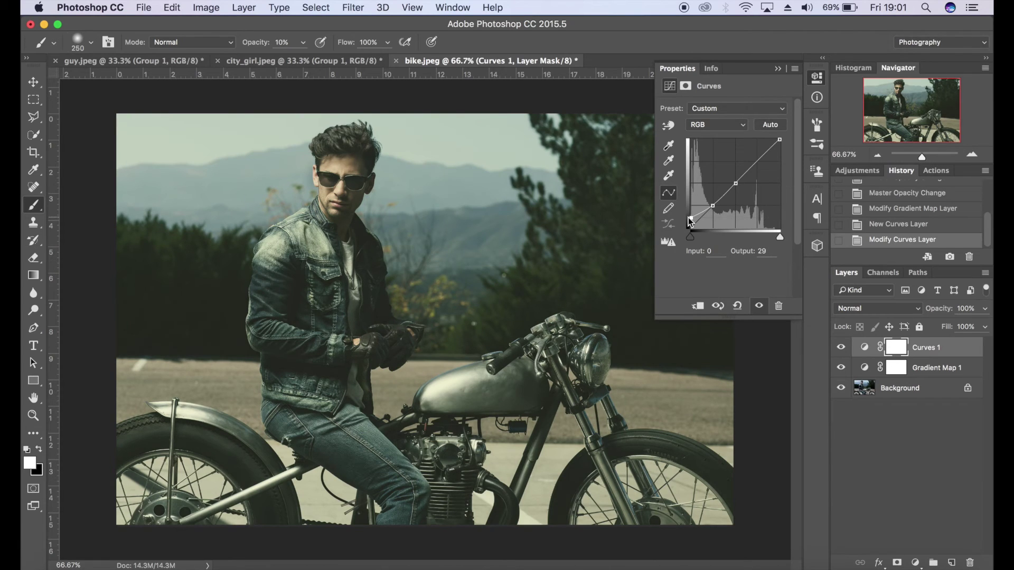
click(916, 562)
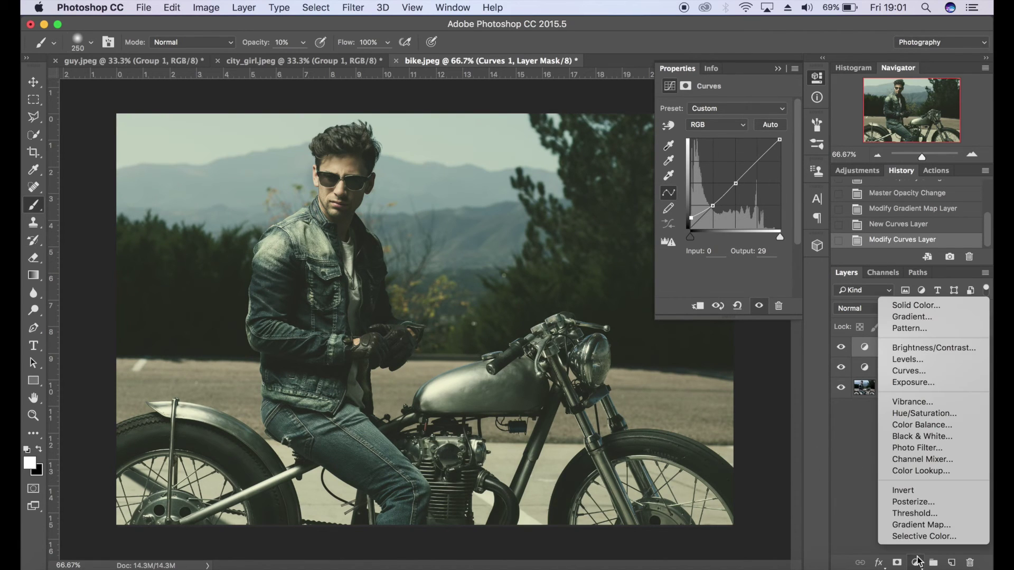
Add a Brightness/Contrast layer with brightness 10 and contrast 25
click(955, 349)
click(772, 129)
text(10)
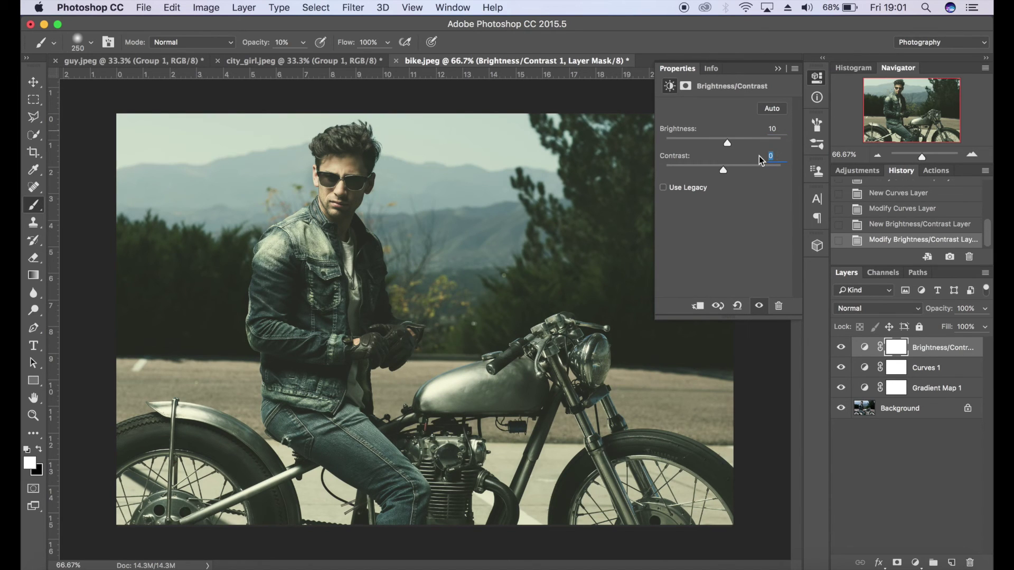
text(25)
click(777, 69)
Group the three adjustment layers into Group 1 and toggle its visibility to compare
shift+click(929, 393)
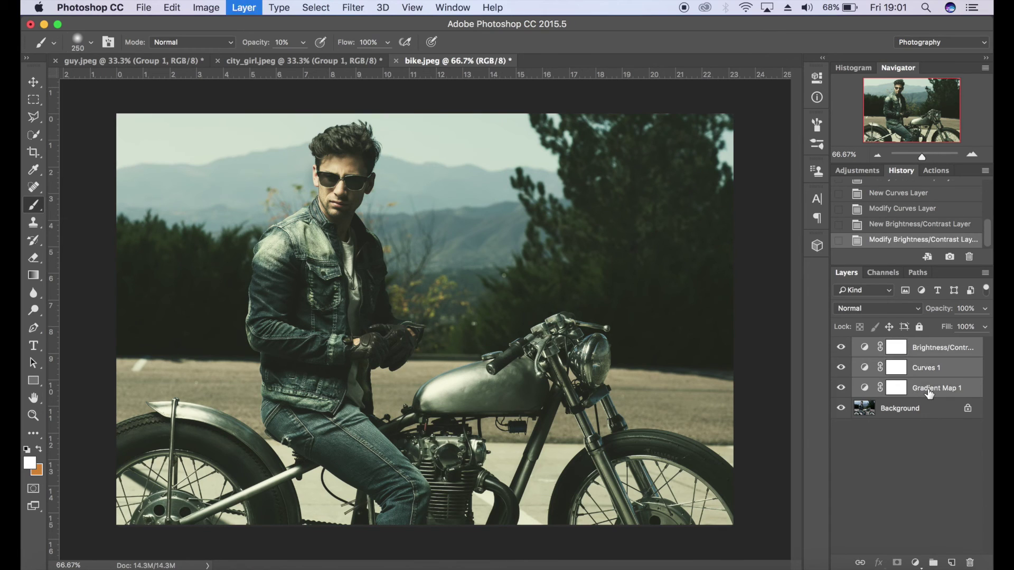
key(super+g)
click(841, 346)
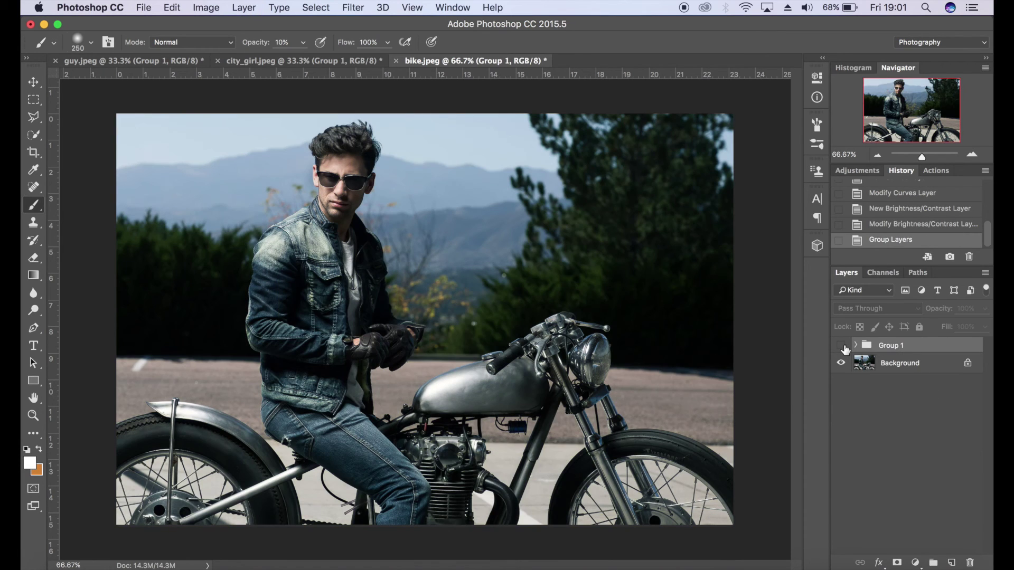
click(841, 346)
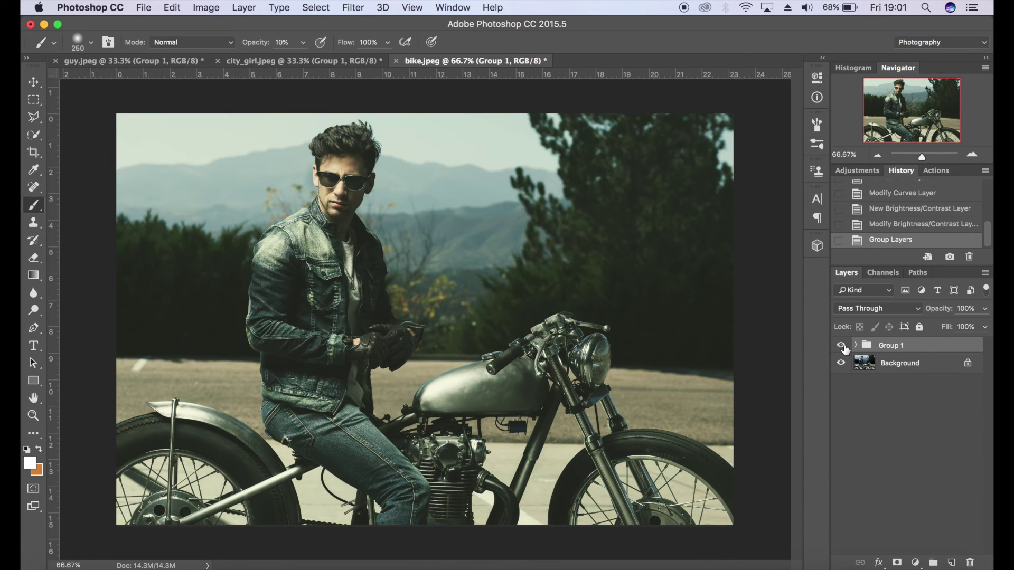
click(339, 63)
click(166, 65)
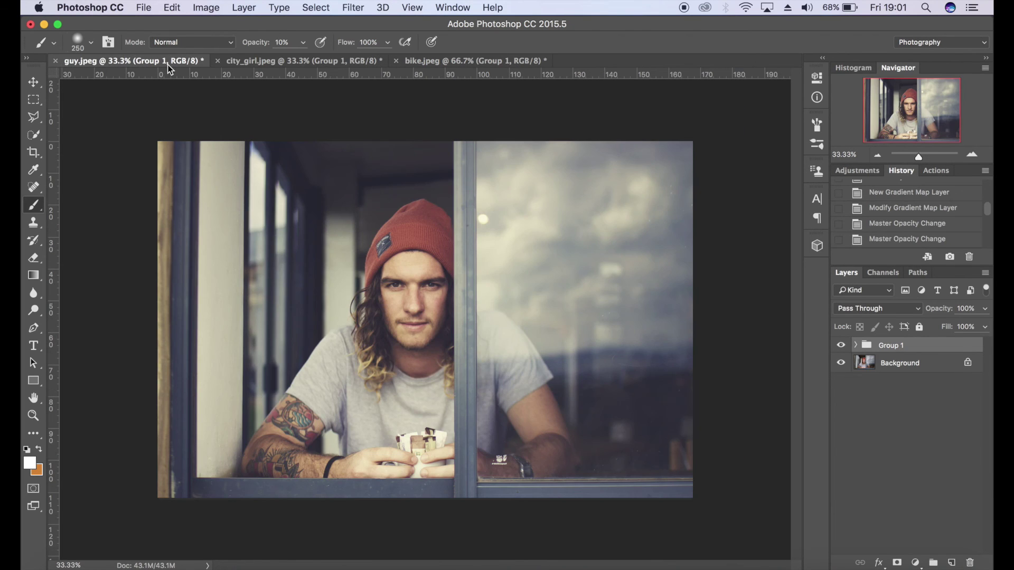
click(261, 59)
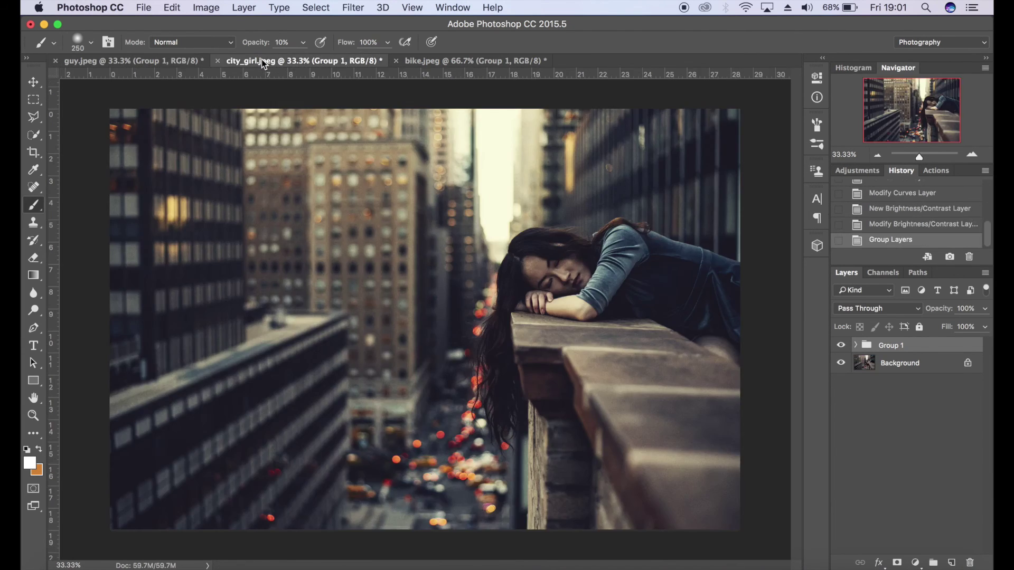
click(456, 62)
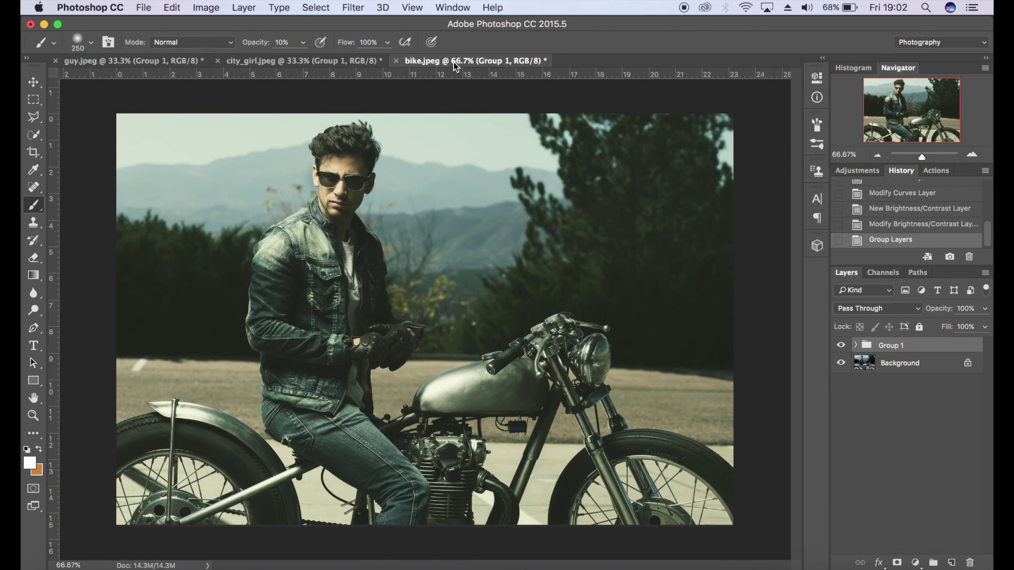